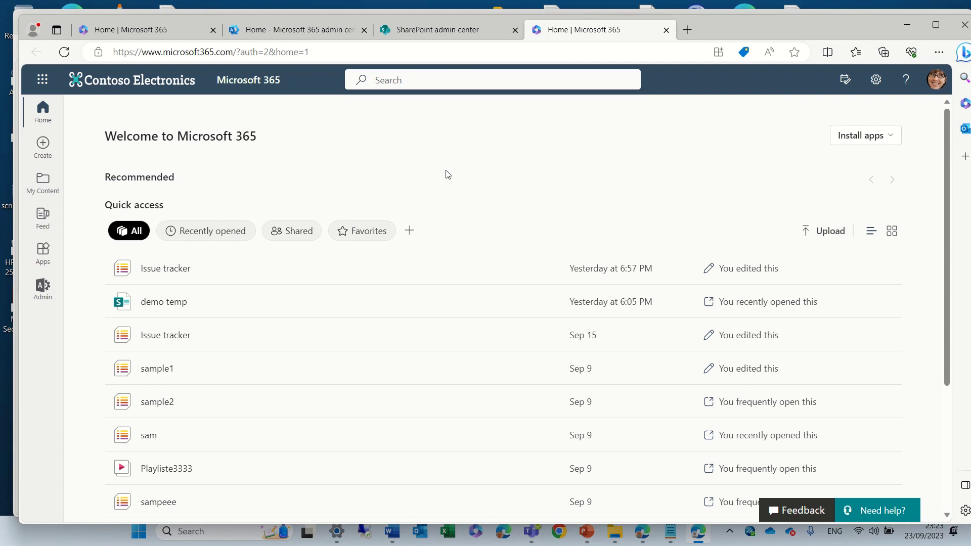
Step: Open the Active sites page in the SharePoint admin center by way of the Microsoft 365 admin center
{"action": "left_click", "coordinate": [43, 79]}
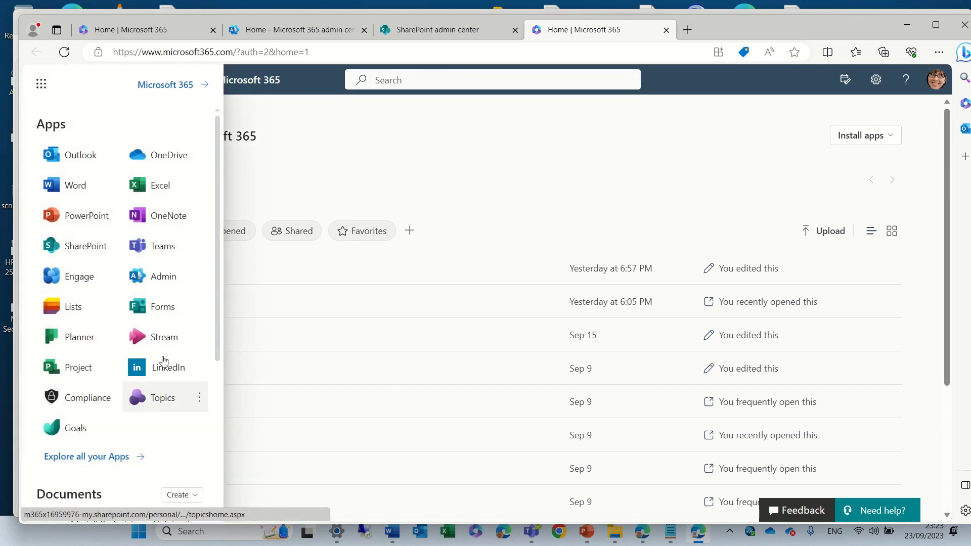
{"action": "left_click", "coordinate": [168, 279]}
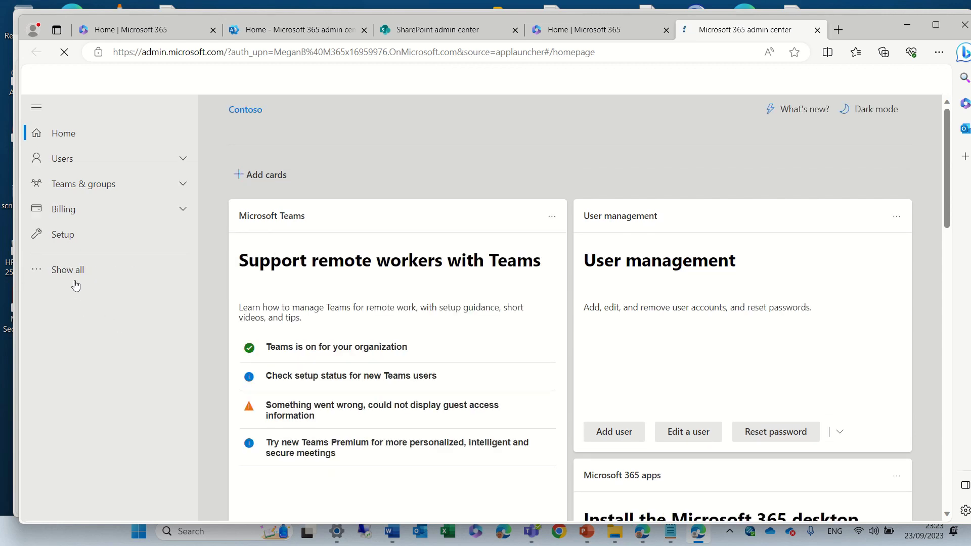
{"action": "left_click", "coordinate": [70, 271]}
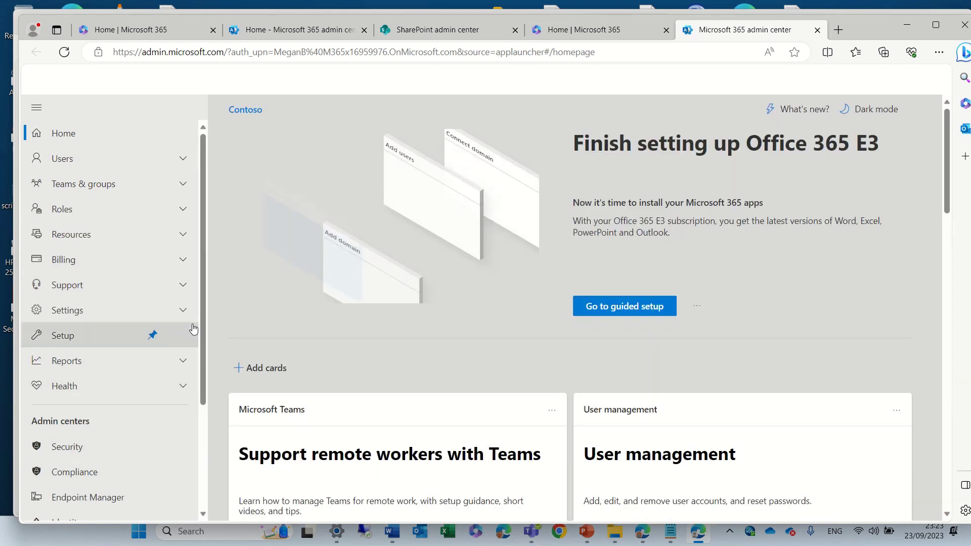
{"action": "left_click_drag", "start_coordinate": [202, 311], "coordinate": [202, 414]}
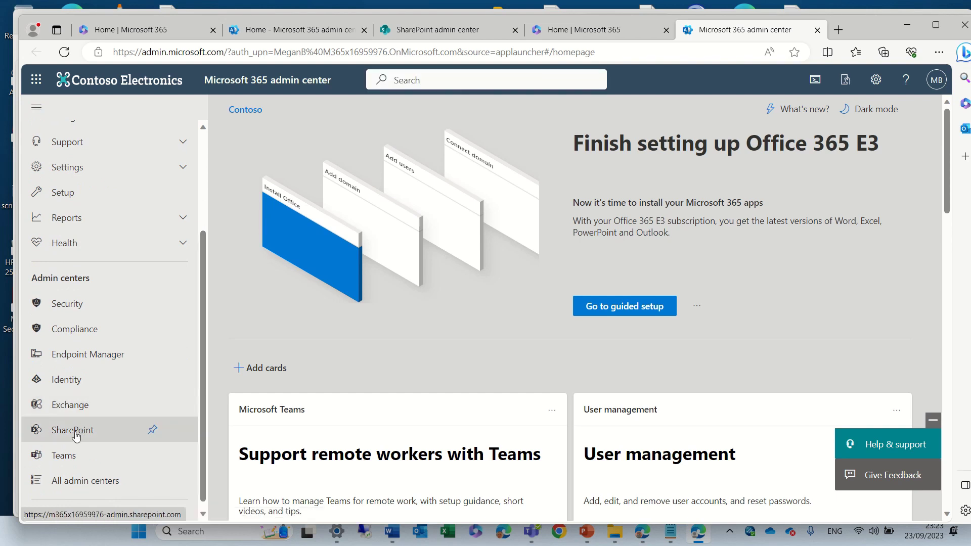
{"action": "left_click", "coordinate": [92, 419]}
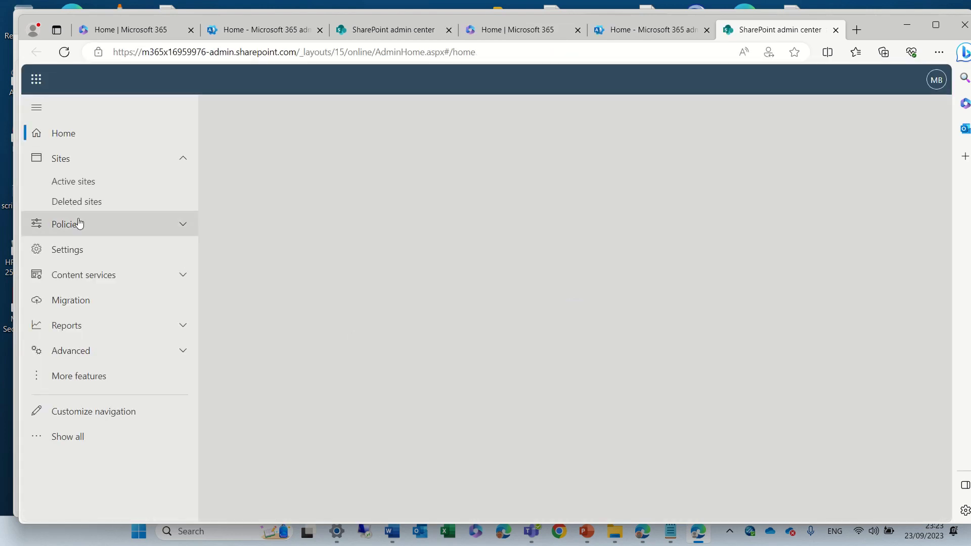
{"action": "left_click", "coordinate": [84, 183]}
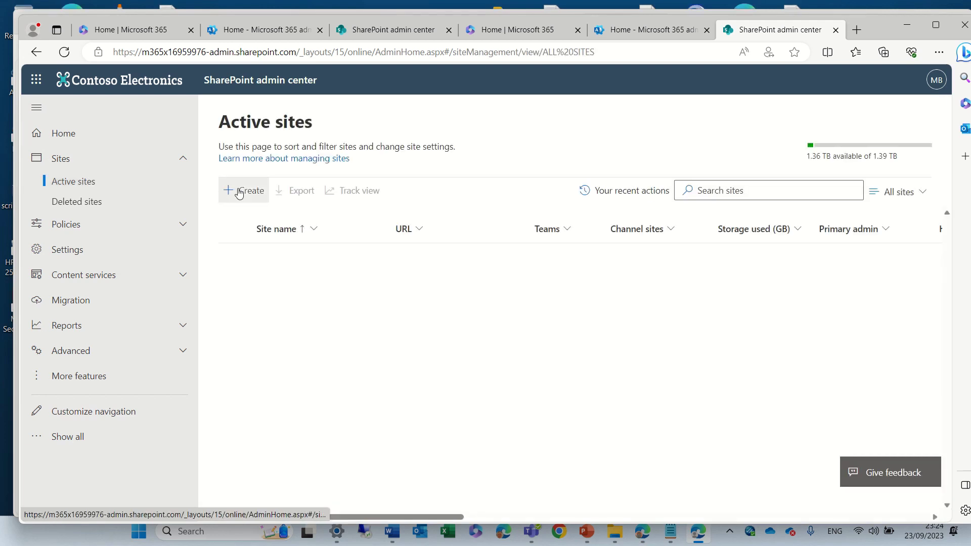
Step: Start creating a new site and choose Team site as its type
{"action": "left_click", "coordinate": [252, 195]}
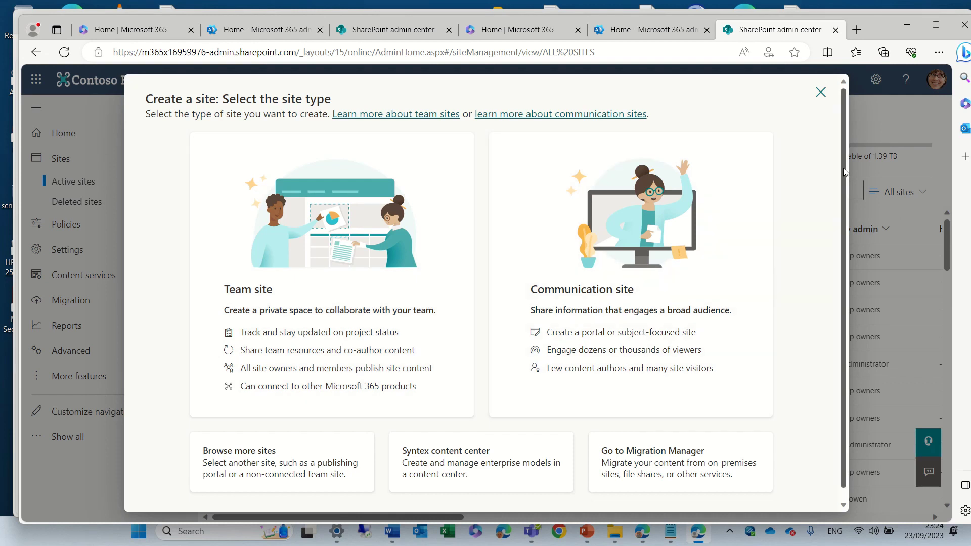
{"action": "scroll", "coordinate": [845, 273], "scroll_direction": "down", "scroll_amount": 2}
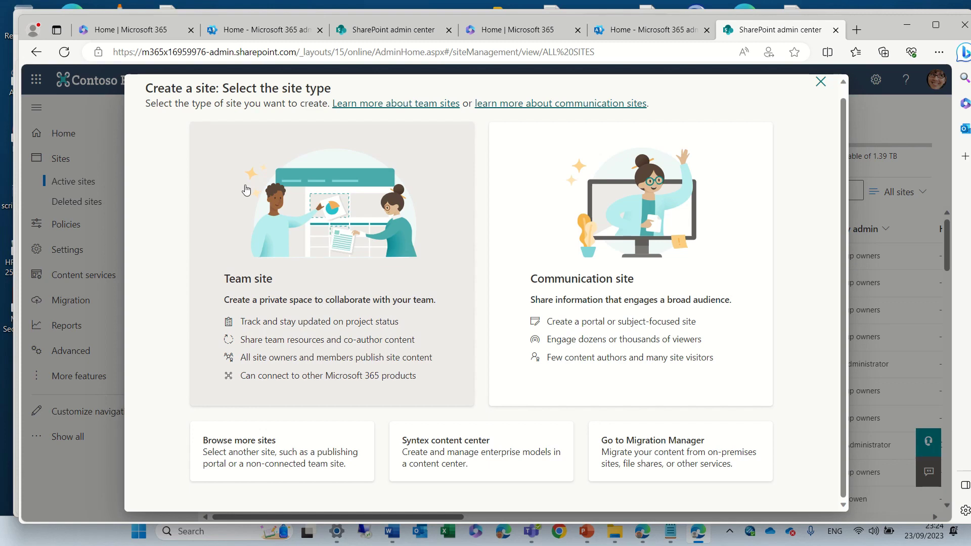
{"action": "left_click", "coordinate": [220, 158]}
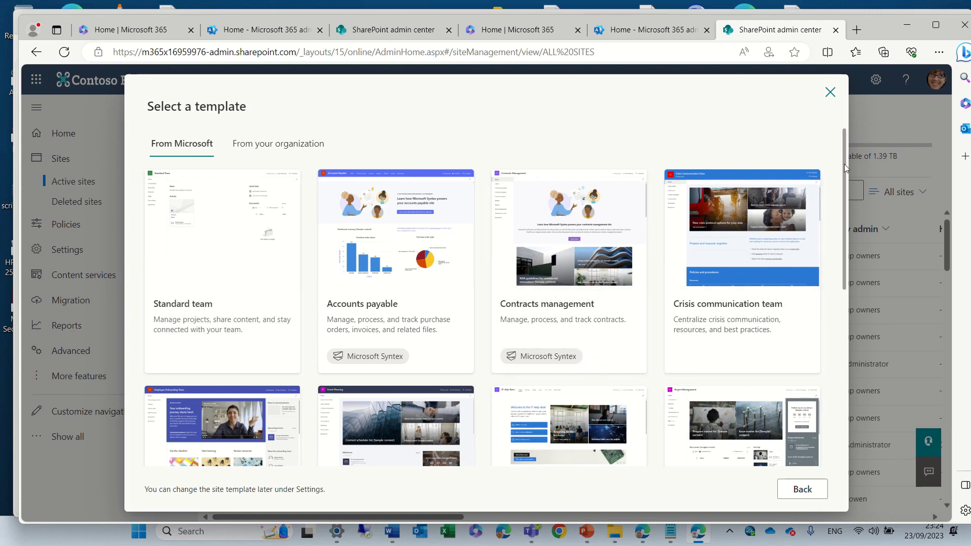
Step: Look through the team site templates offered by Microsoft and by the organization
{"action": "mouse_move", "coordinate": [845, 165]}
{"action": "left_mouse_down"}
{"action": "mouse_move", "coordinate": [820, 377]}
{"action": "mouse_move", "coordinate": [852, 160]}
{"action": "left_mouse_up"}
{"action": "scroll", "coordinate": [845, 239], "scroll_direction": "down", "scroll_amount": 3}
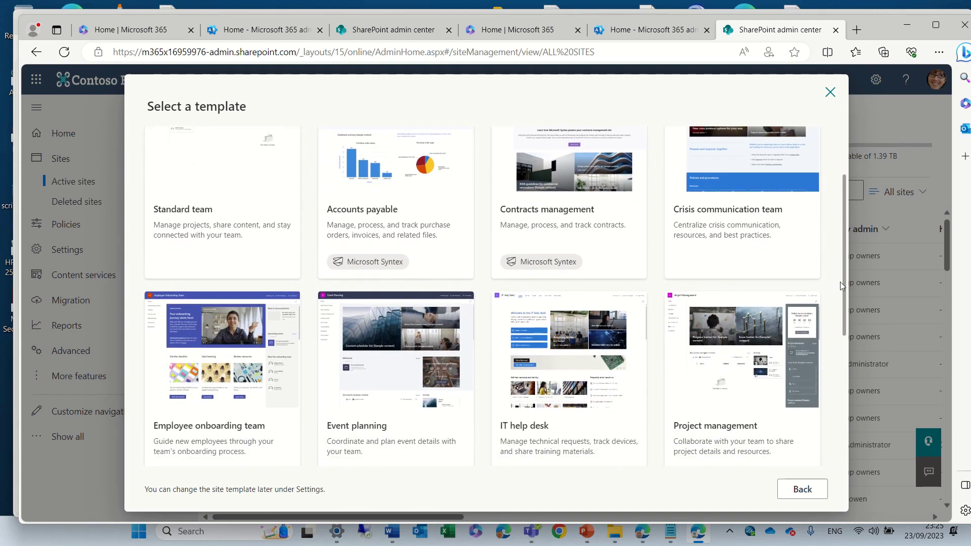
{"action": "scroll", "coordinate": [839, 281], "scroll_direction": "down", "scroll_amount": 4}
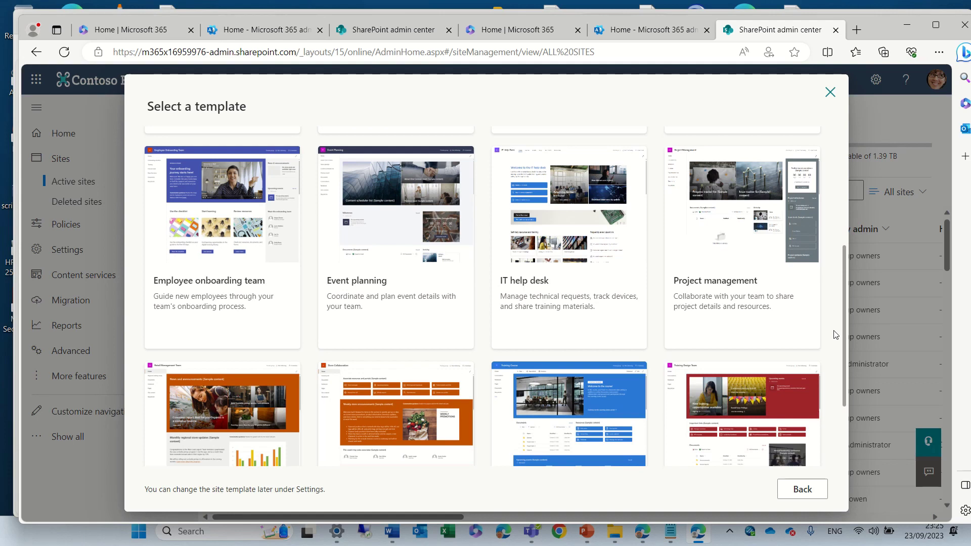
{"action": "scroll", "coordinate": [829, 359], "scroll_direction": "down", "scroll_amount": 3}
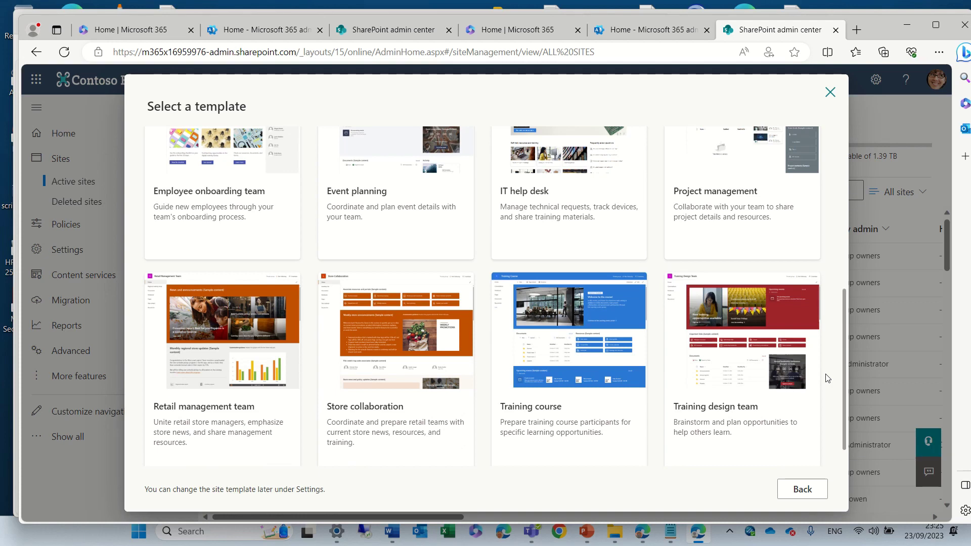
{"action": "left_click_drag", "start_coordinate": [844, 360], "coordinate": [844, 213]}
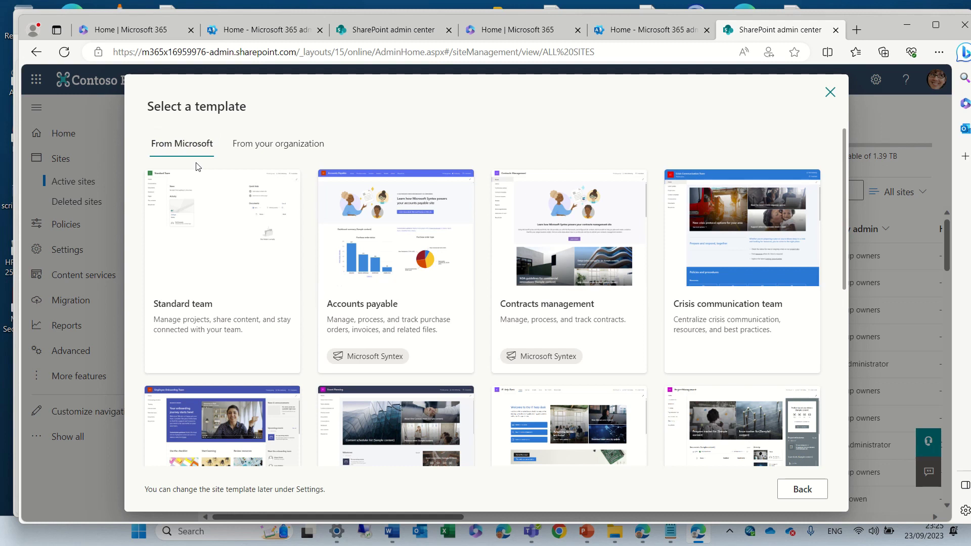
{"action": "left_click", "coordinate": [273, 160]}
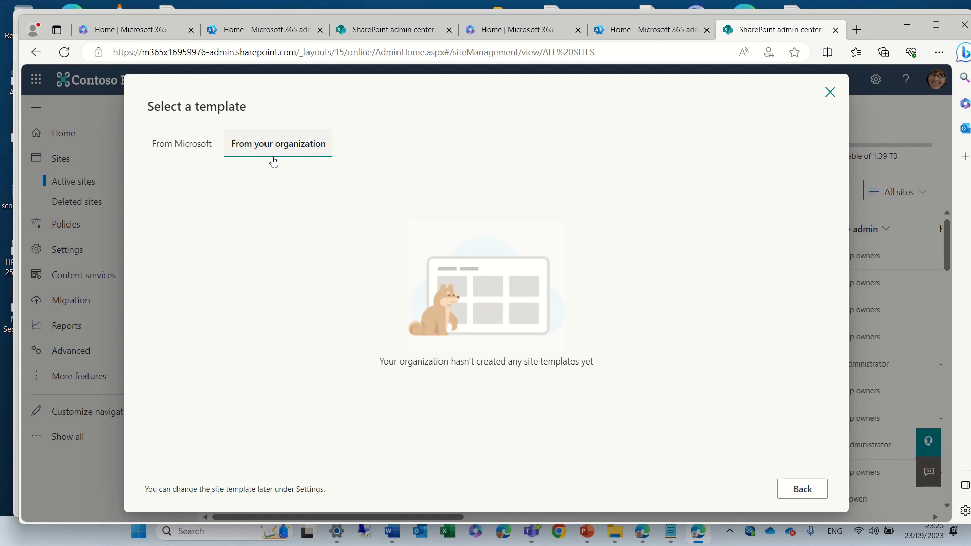
{"action": "left_click", "coordinate": [175, 144]}
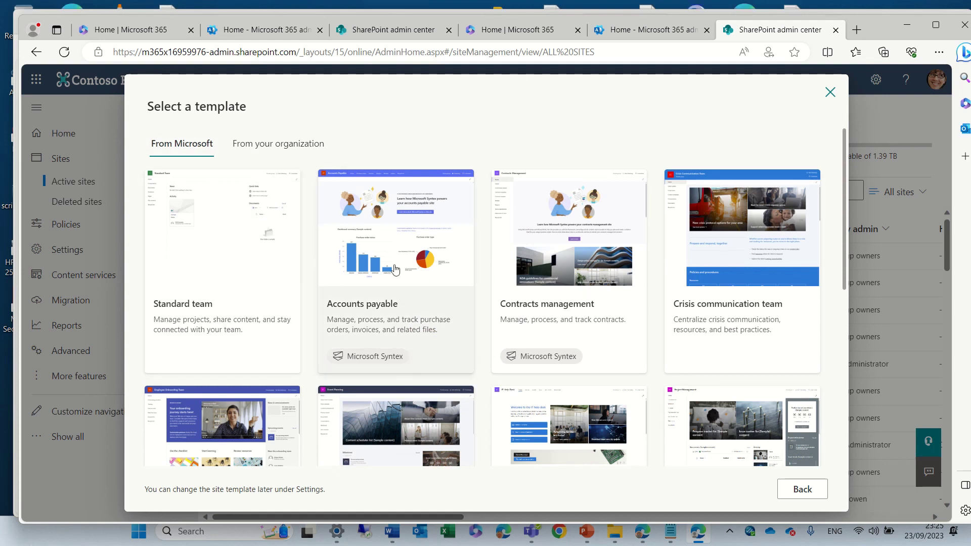
Step: Use the Standard team template and name the site Demo with the description "dadhsadha"
{"action": "left_click", "coordinate": [245, 232]}
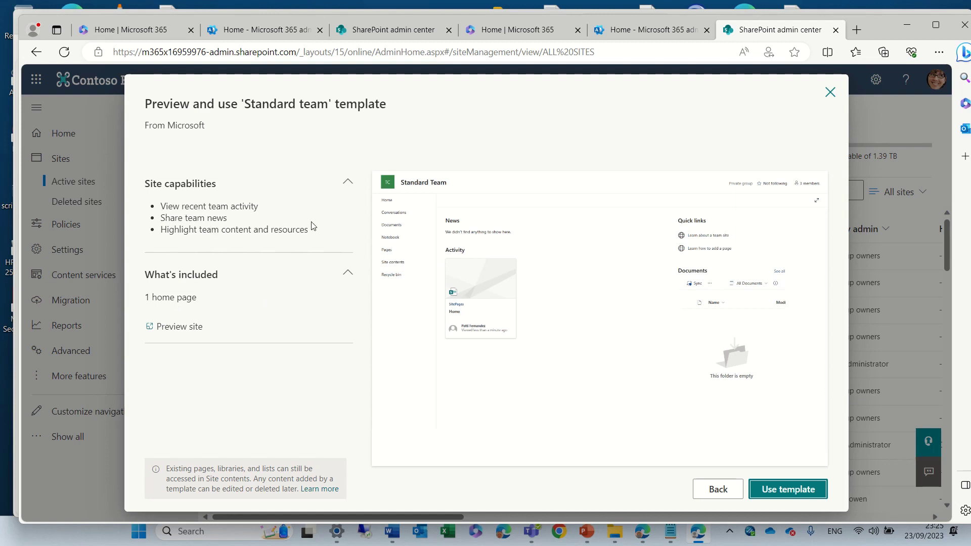
{"action": "left_click", "coordinate": [807, 491]}
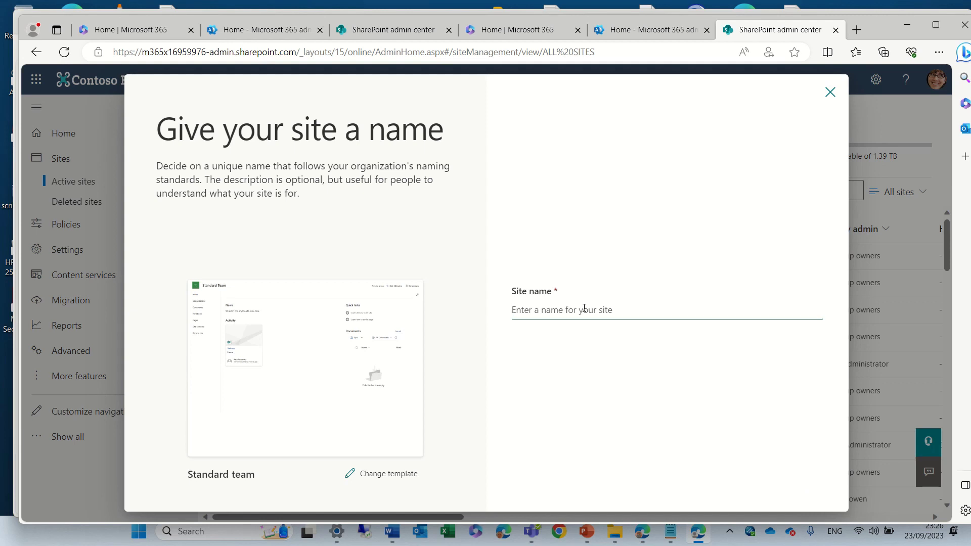
{"action": "type", "text": "Demo"}
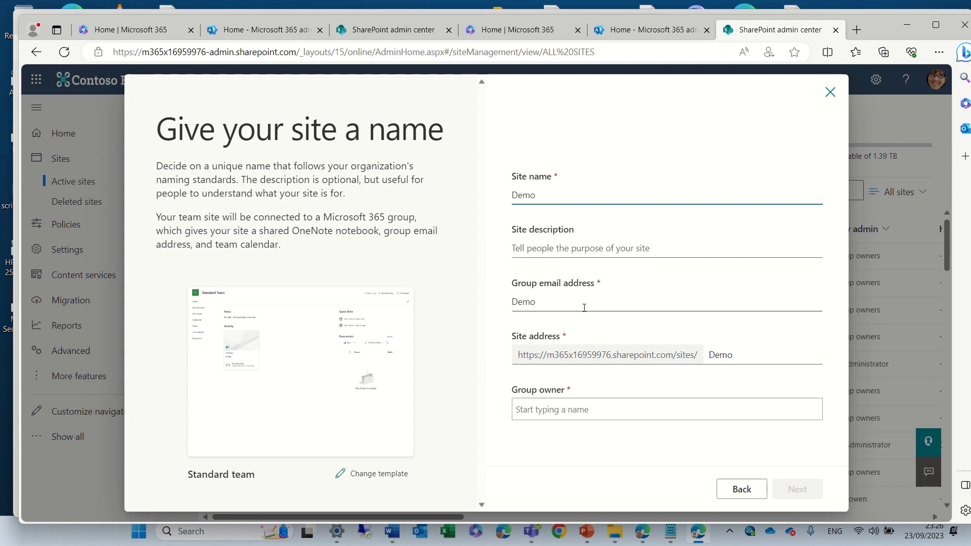
{"action": "left_click", "coordinate": [558, 238]}
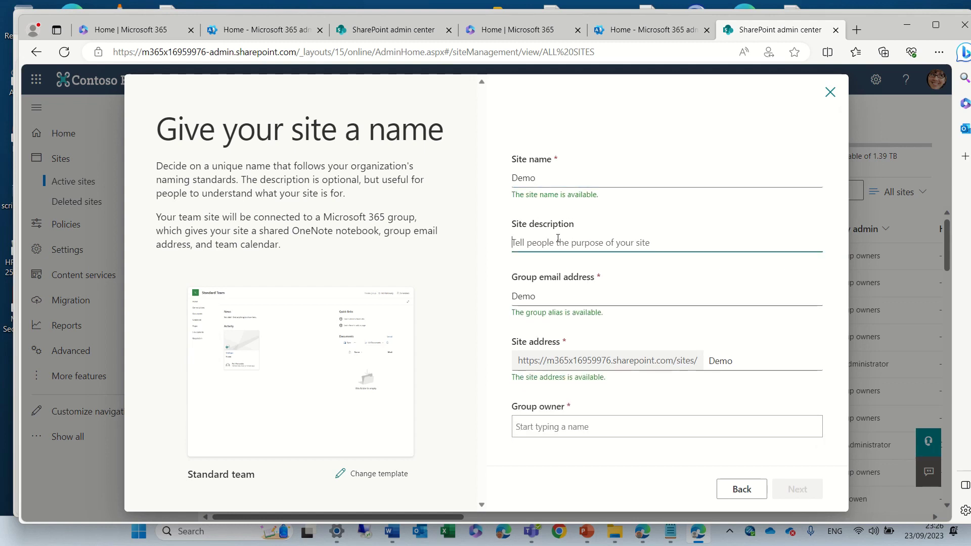
{"action": "type", "text": "dadhsadha"}
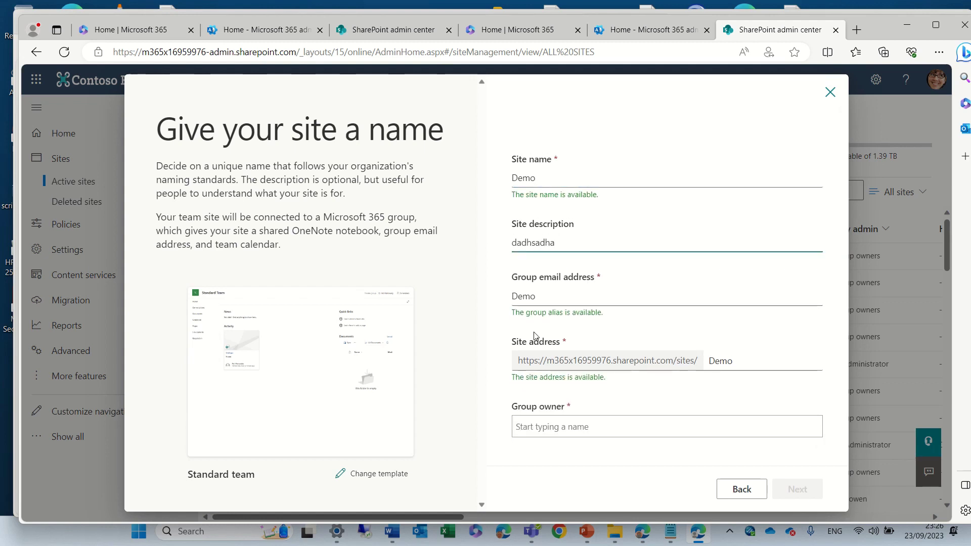
Step: Assign the marketing assistant as group owner and continue to the language and other options
{"action": "left_click", "coordinate": [595, 429]}
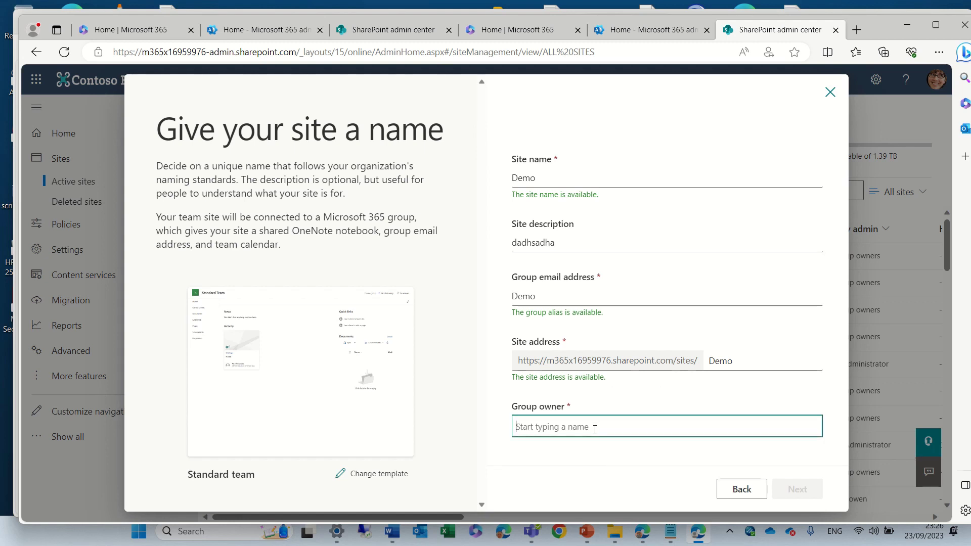
{"action": "type", "text": "alex"}
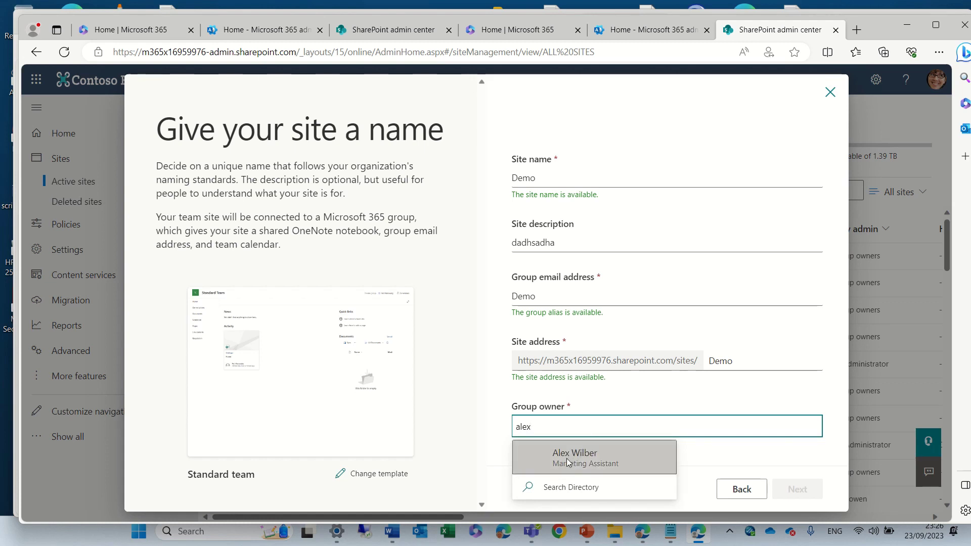
{"action": "left_click", "coordinate": [569, 460]}
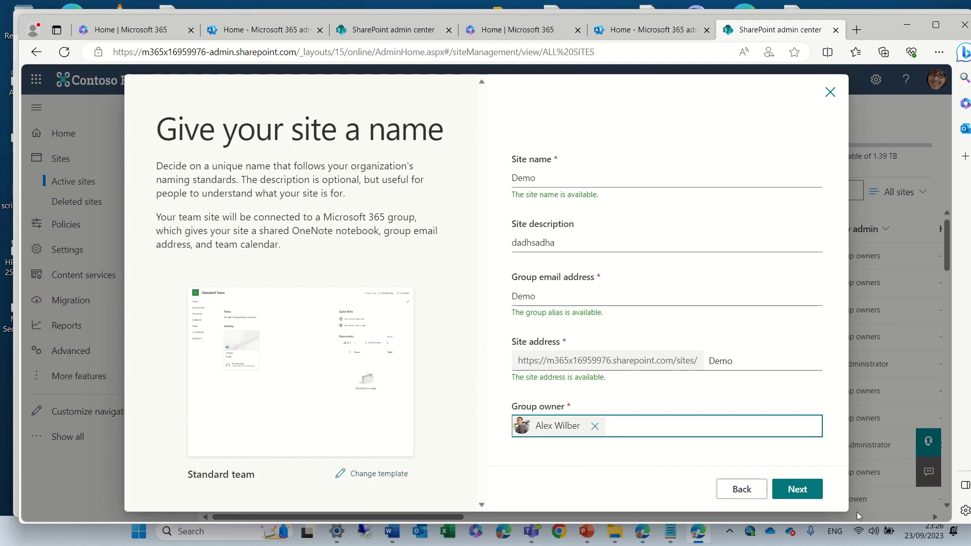
{"action": "left_click", "coordinate": [797, 489]}
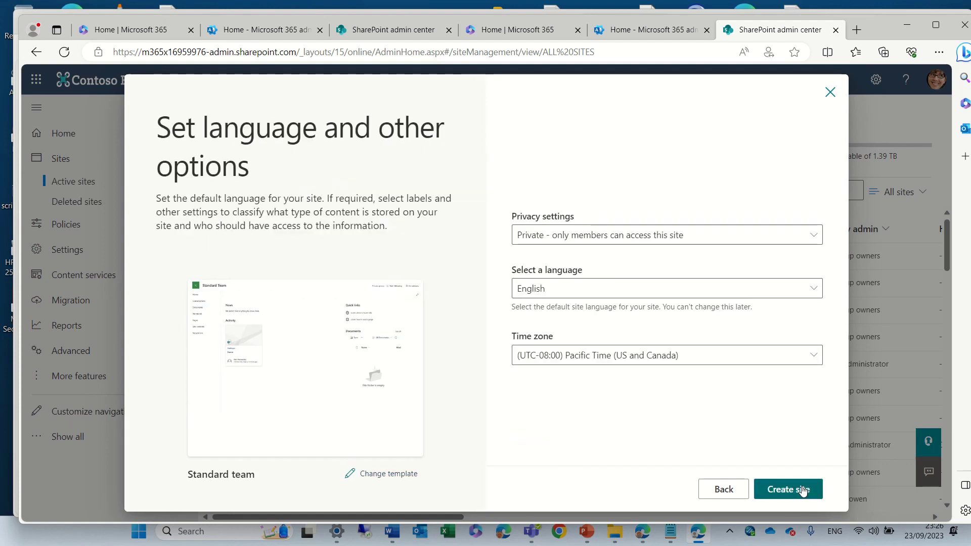
Step: Create the site with Private access, English and Pacific Time, and finish without adding members
{"action": "left_click", "coordinate": [643, 235]}
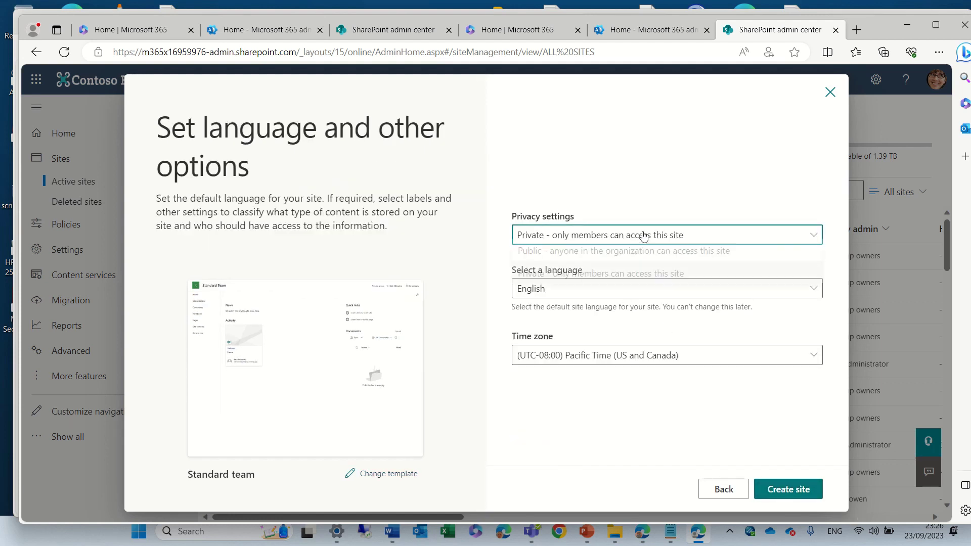
{"action": "left_click", "coordinate": [663, 208]}
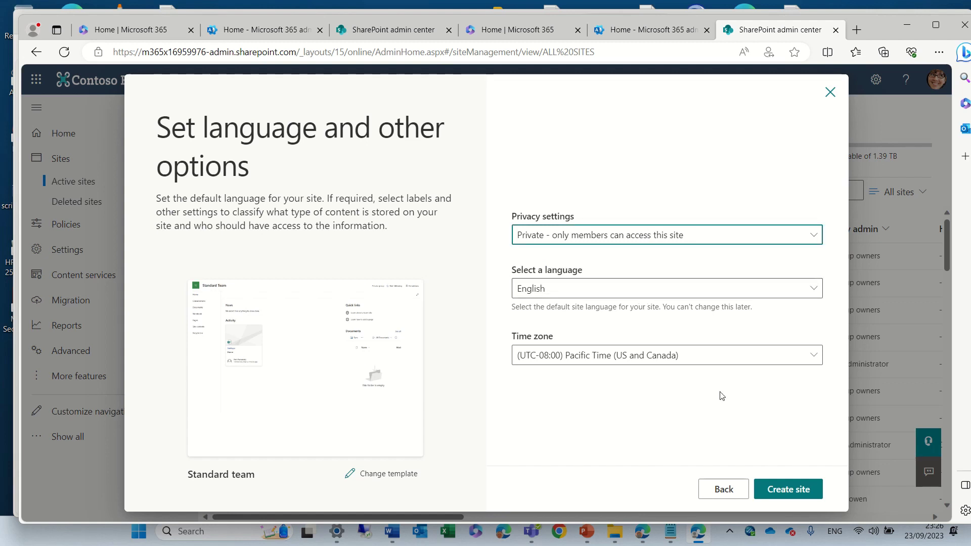
{"action": "left_click", "coordinate": [800, 492]}
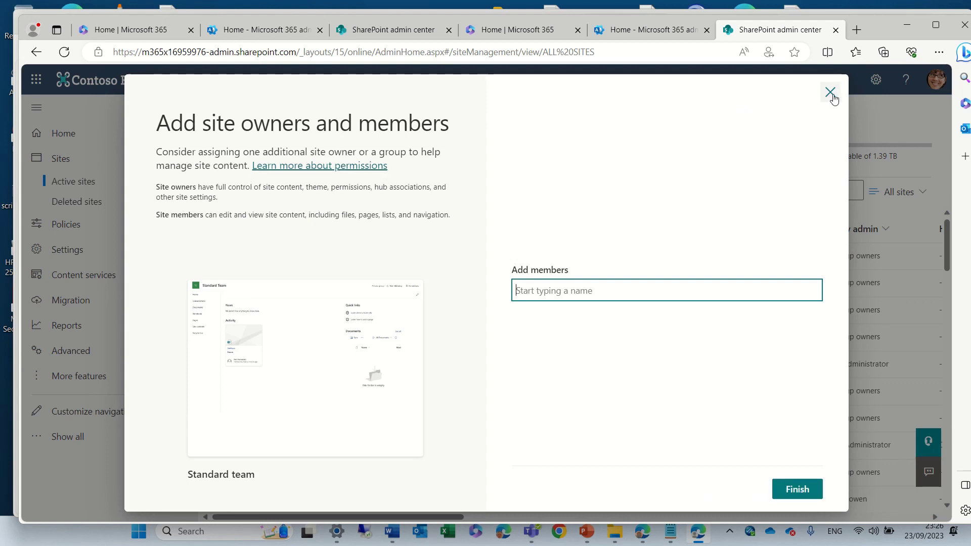
{"action": "left_click", "coordinate": [797, 490]}
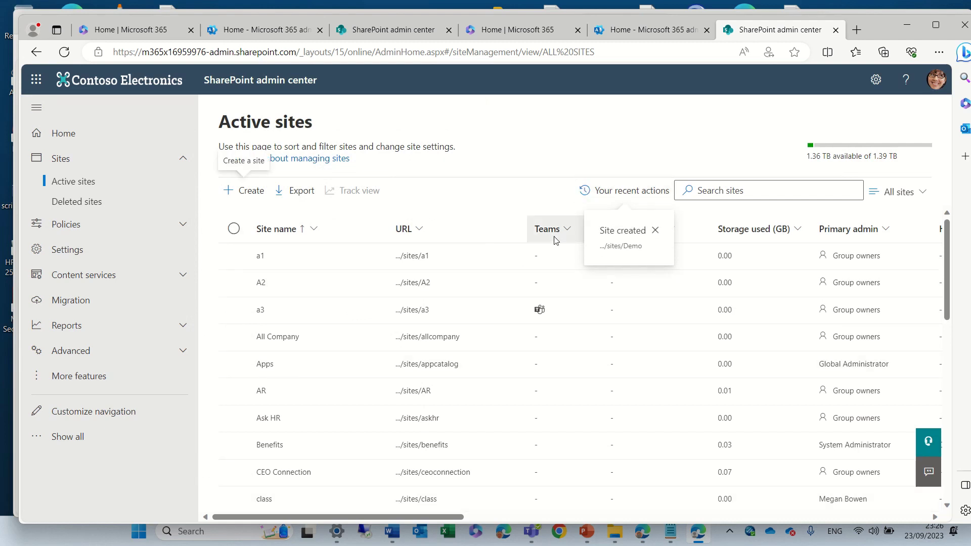
Step: Start another new site of the Communication site type and look through its Microsoft templates
{"action": "left_click", "coordinate": [236, 185]}
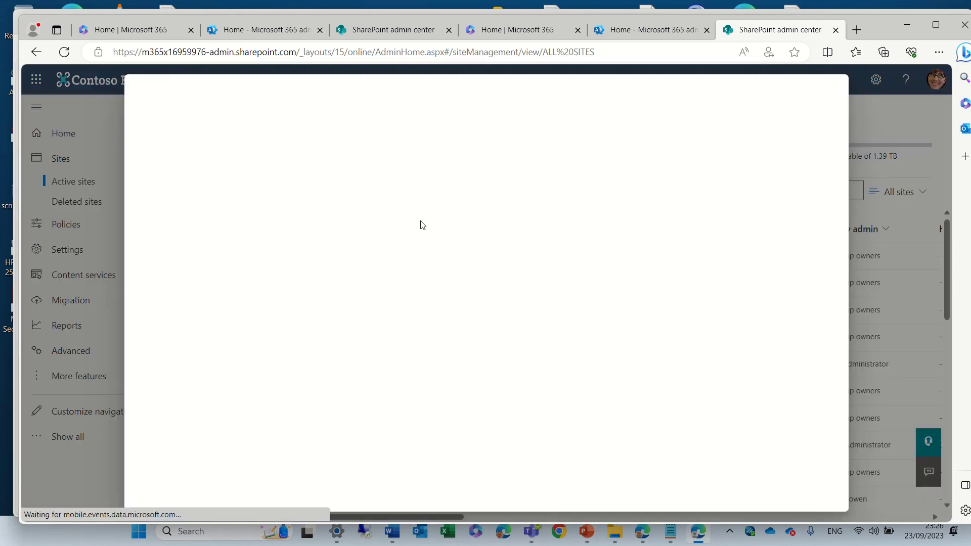
{"action": "left_click", "coordinate": [677, 253]}
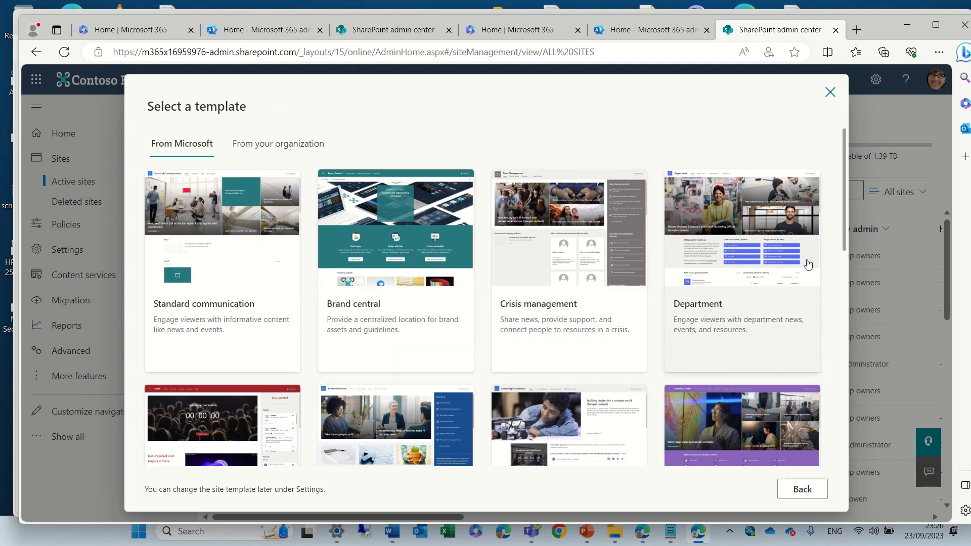
{"action": "left_click_drag", "start_coordinate": [842, 198], "coordinate": [831, 331]}
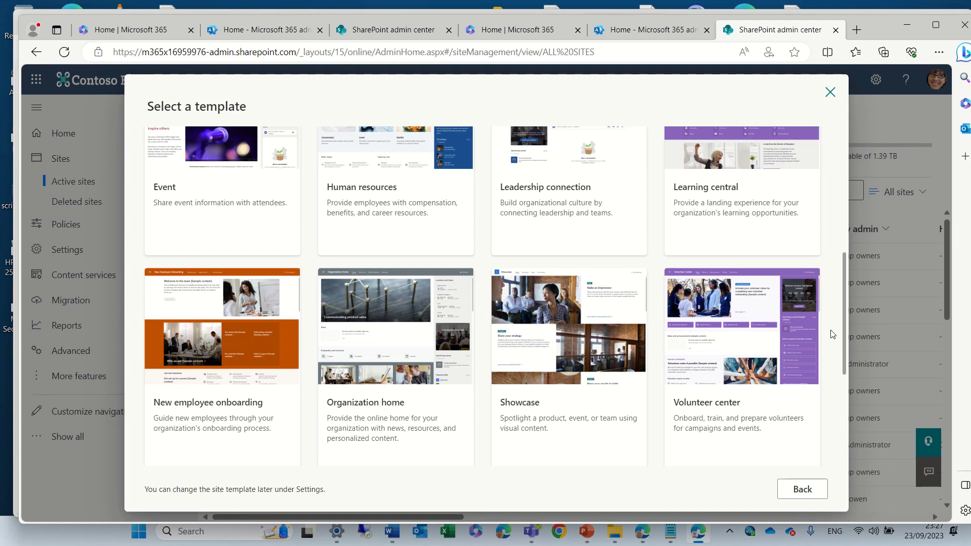
{"action": "left_click_drag", "start_coordinate": [831, 332], "coordinate": [866, 206]}
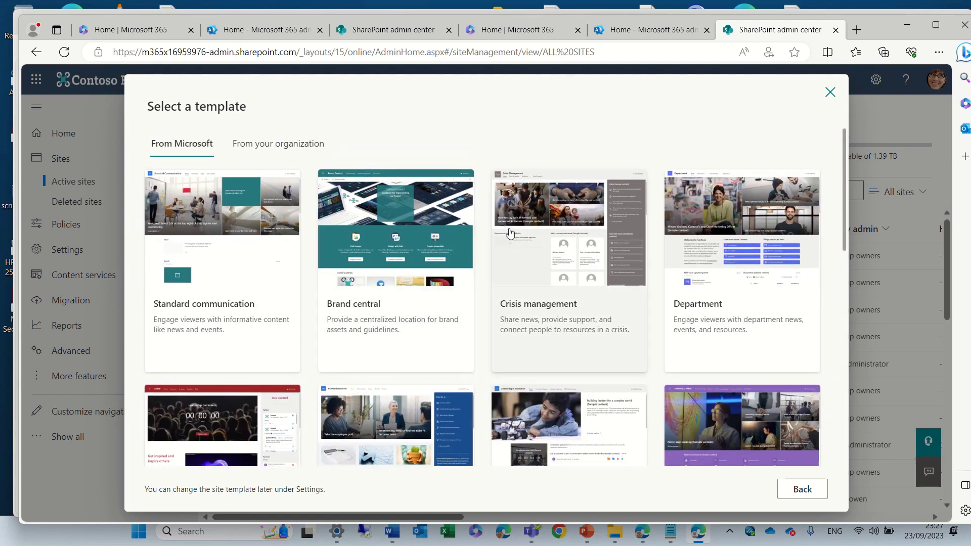
Step: Open the Brand central template and preview the pages it includes
{"action": "left_click", "coordinate": [418, 241]}
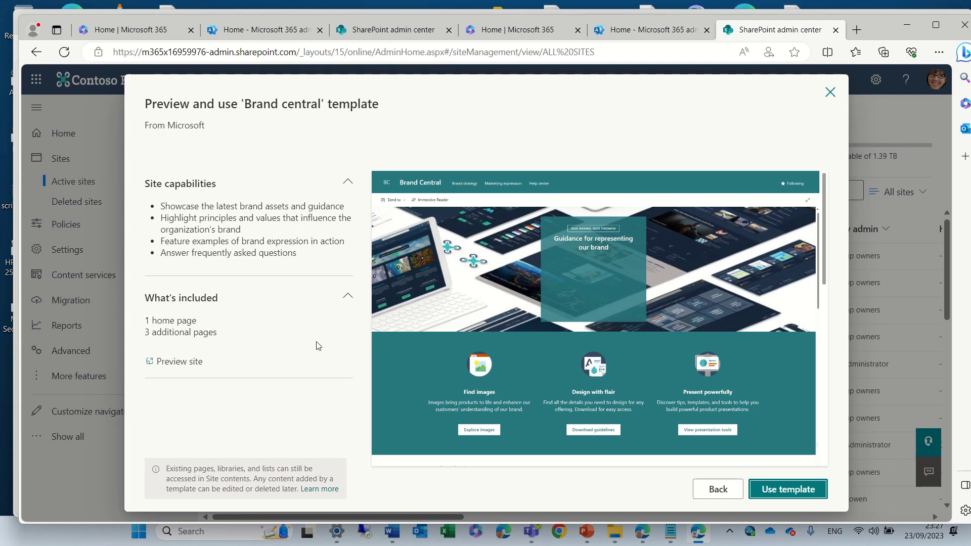
{"action": "left_click", "coordinate": [186, 363]}
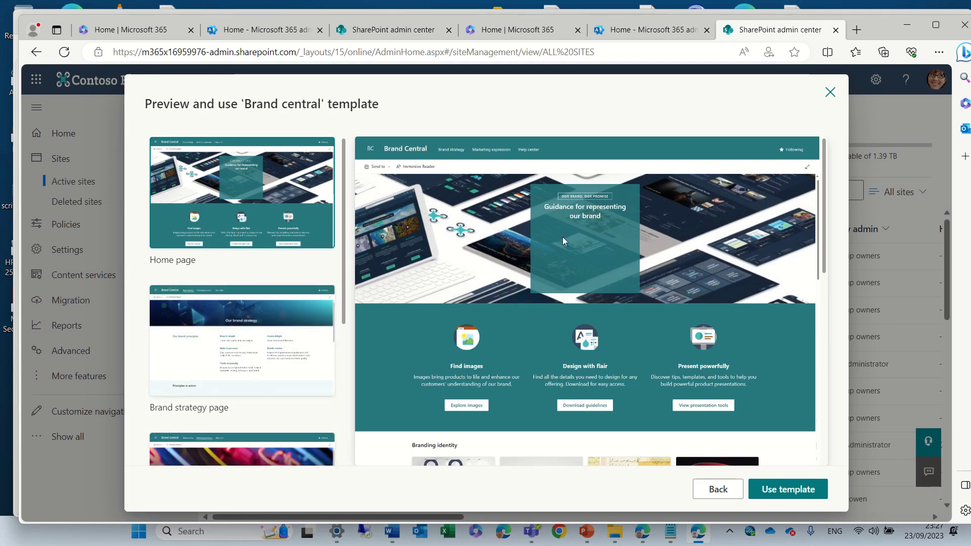
{"action": "left_click_drag", "start_coordinate": [345, 187], "coordinate": [359, 387]}
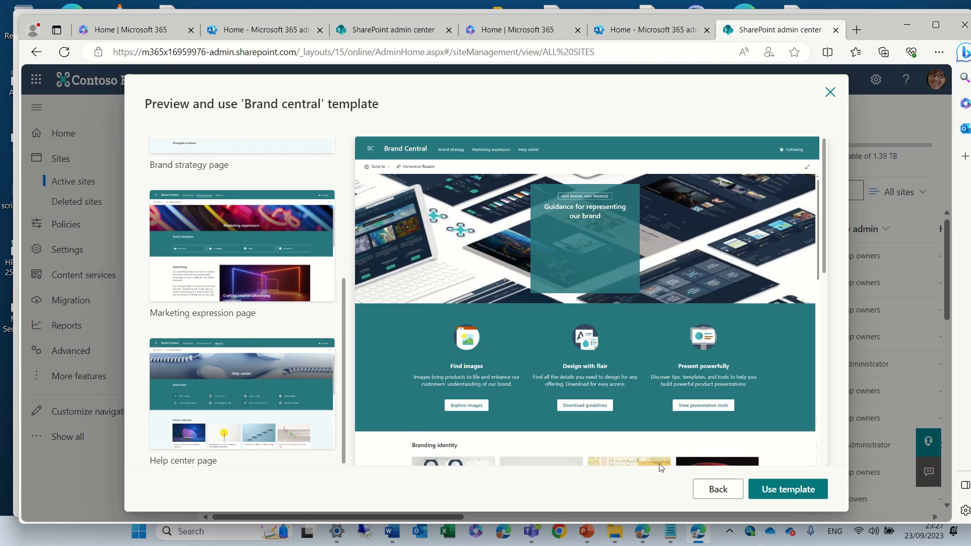
Step: Leave the page preview, return to the template list and use the Brand central template for the new site
{"action": "left_click", "coordinate": [715, 496]}
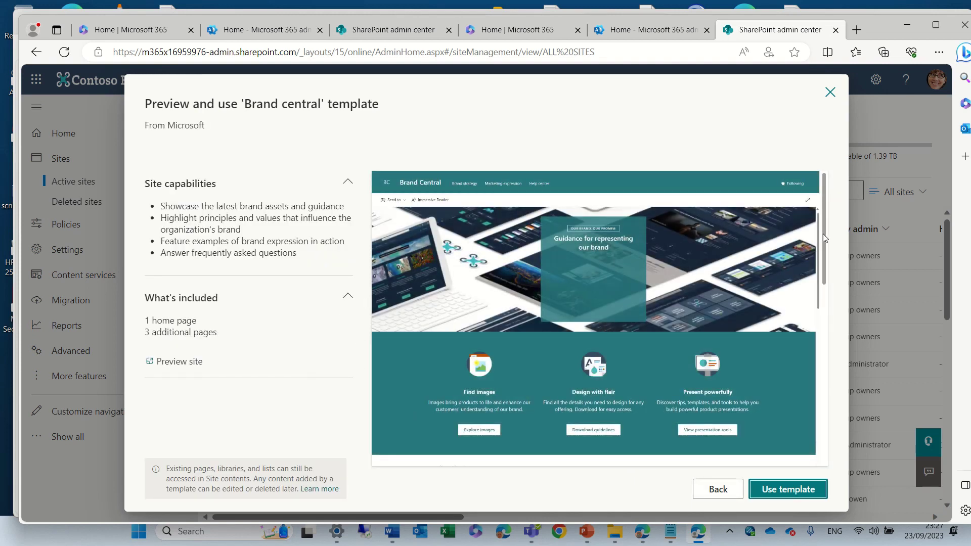
{"action": "left_click_drag", "start_coordinate": [823, 234], "coordinate": [820, 268]}
{"action": "left_click", "coordinate": [719, 498]}
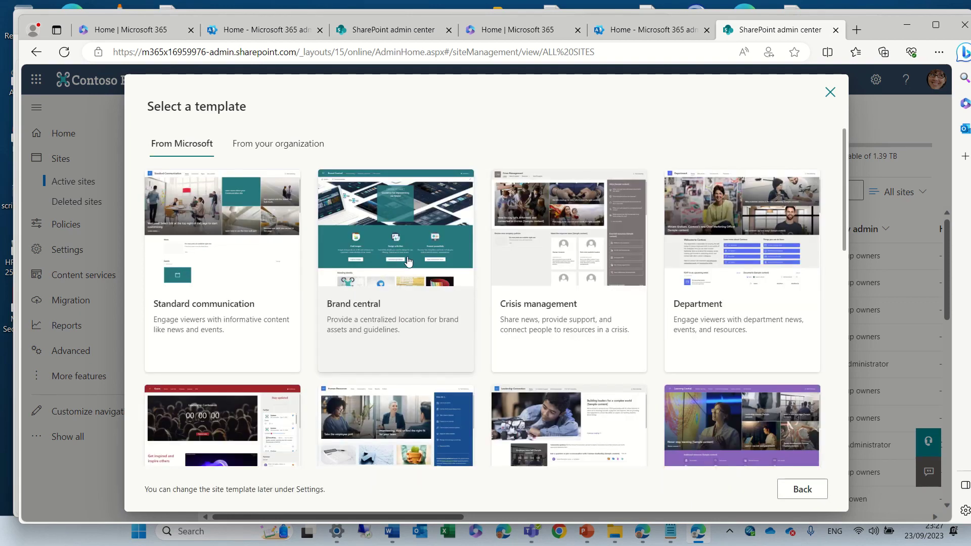
{"action": "left_click", "coordinate": [409, 262]}
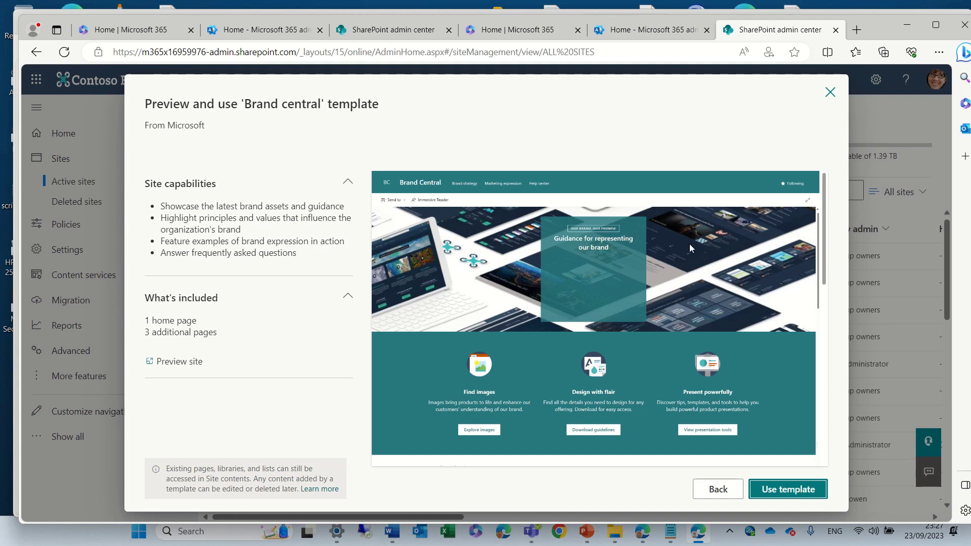
{"action": "left_click", "coordinate": [803, 492]}
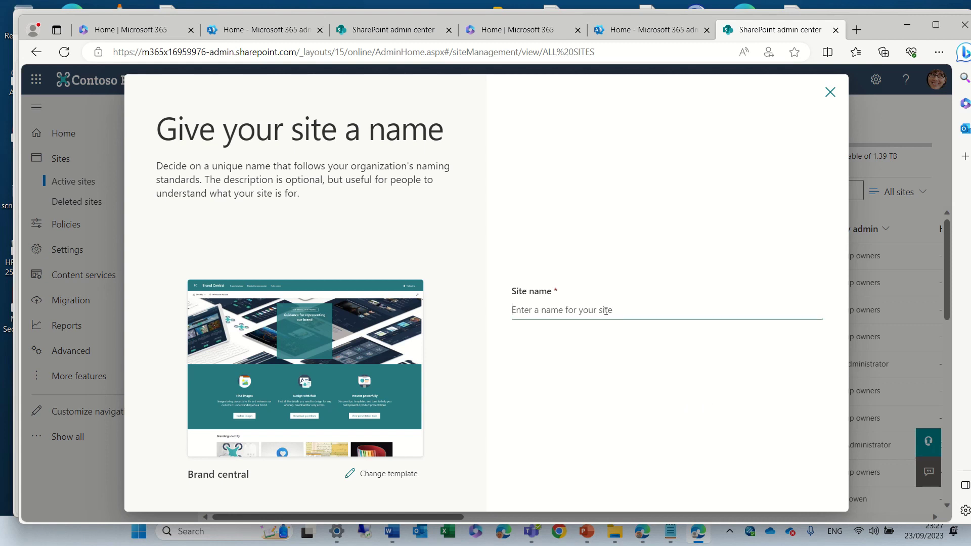
Step: Name the new communication site "brand"
{"action": "type", "text": "c"}
{"action": "key", "text": "BackSpace"}
{"action": "type", "text": "barand"}
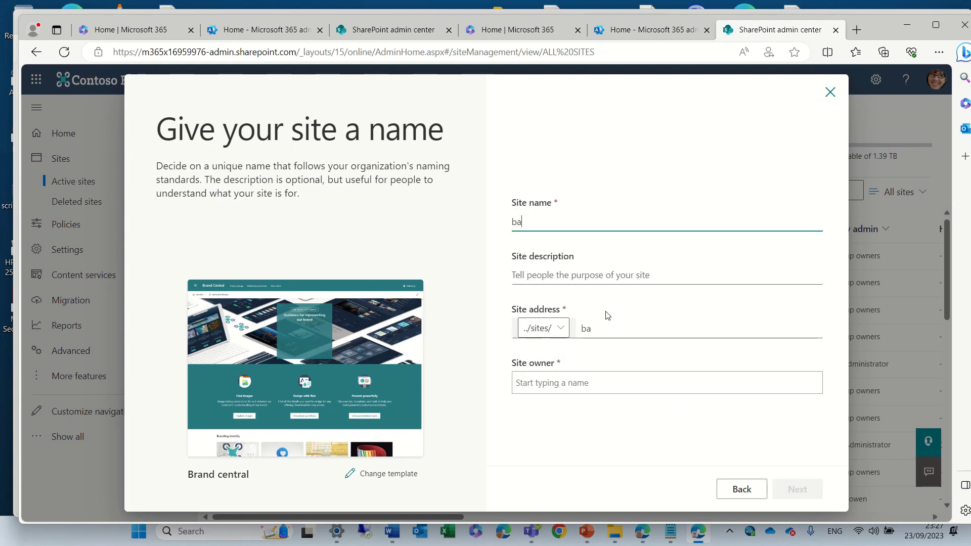
{"action": "key", "text": "BackSpace"}
{"action": "key", "text": "BackSpace"}
{"action": "key", "text": "BackSpace"}
{"action": "key", "text": "BackSpace"}
{"action": "type", "text": "rand"}
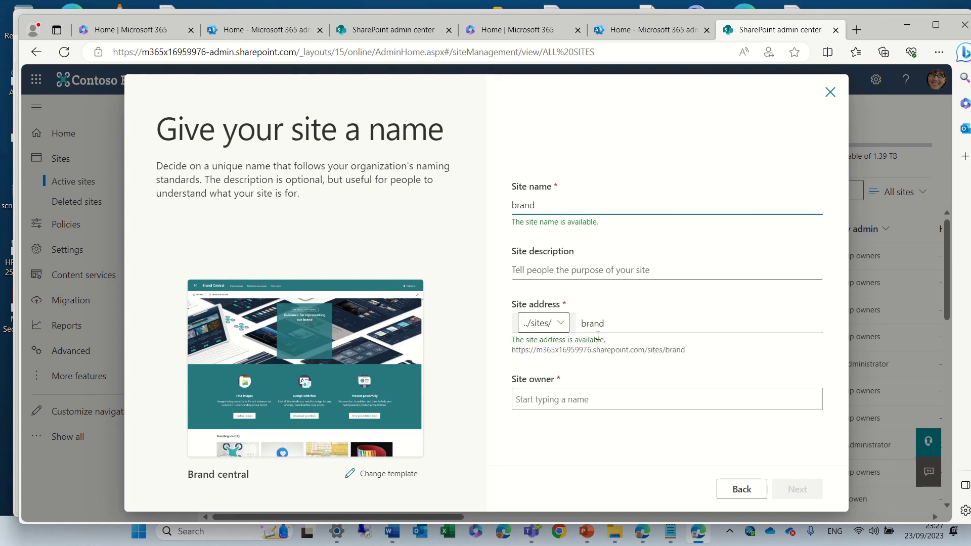
Step: Assign the site owner and create the site with English and (UTC-08:00) Pacific Time (US and Canada)
{"action": "left_click", "coordinate": [586, 394]}
{"action": "type", "text": "alex"}
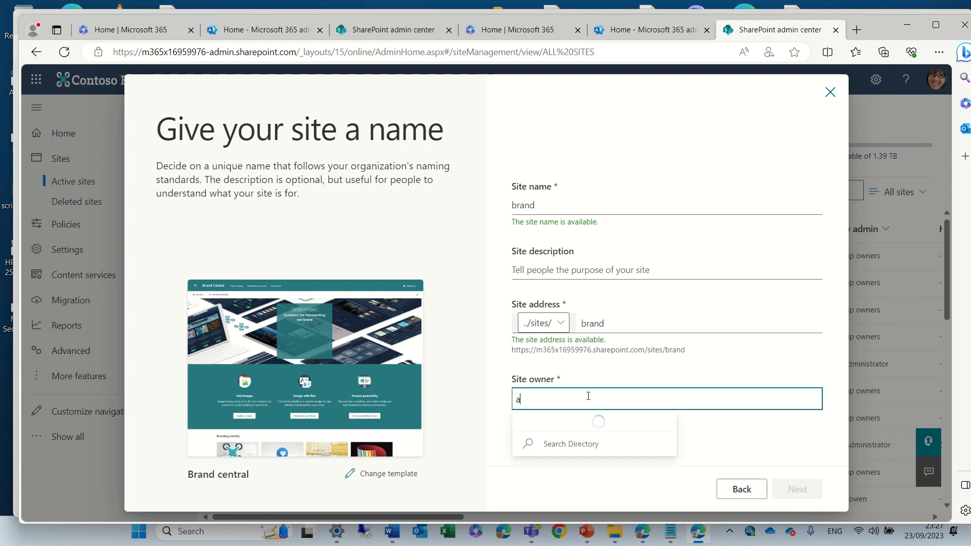
{"action": "left_click", "coordinate": [555, 426]}
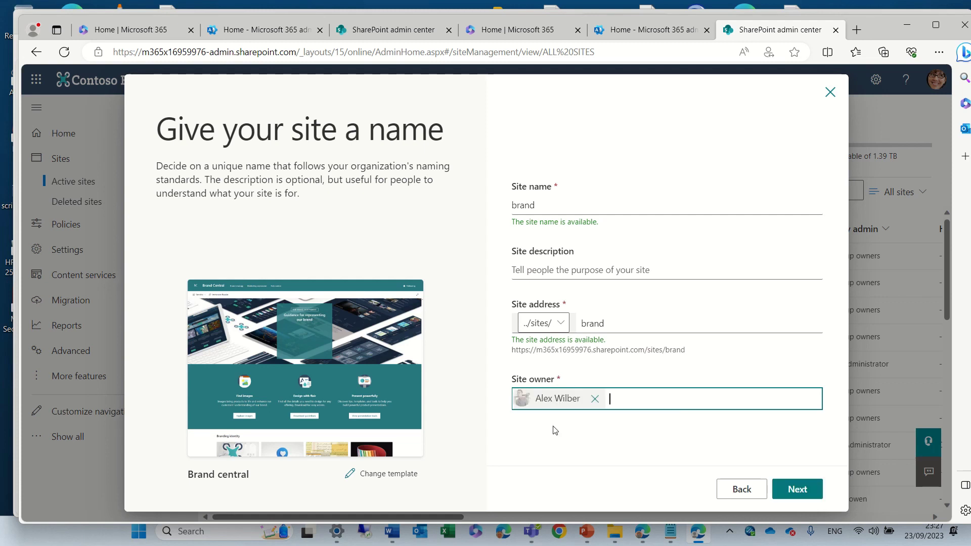
{"action": "left_click", "coordinate": [798, 490]}
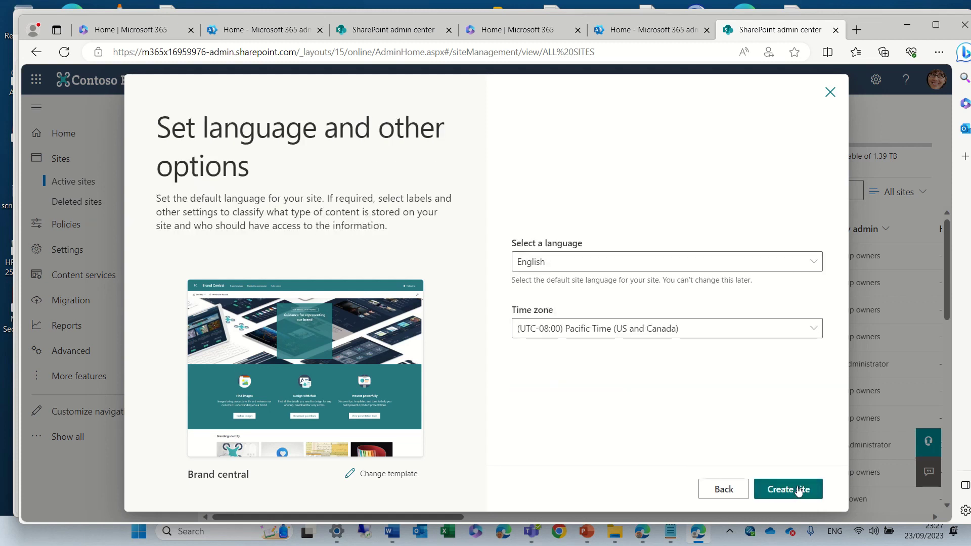
{"action": "left_click", "coordinate": [799, 490]}
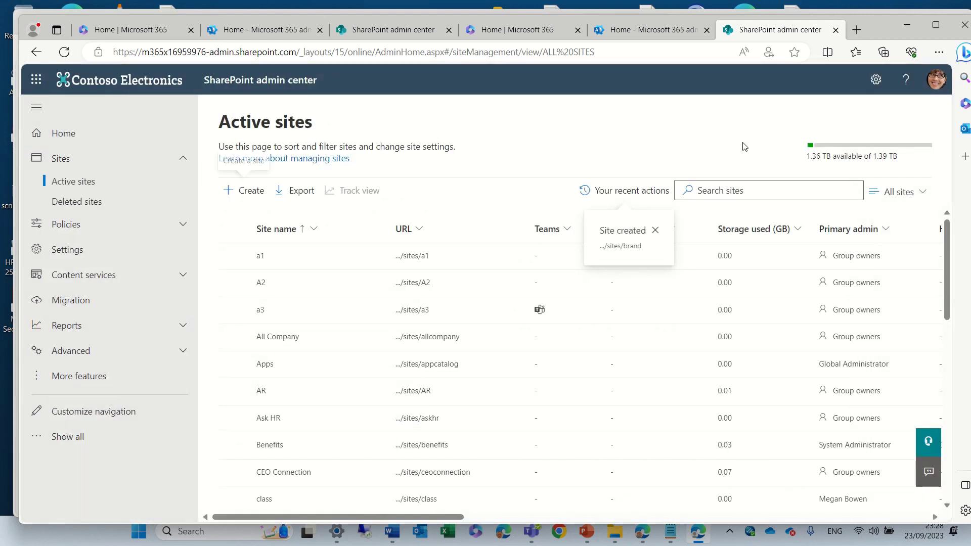
Step: Start another site, examine the templates offered under Browse more sites, and return to the site type selection
{"action": "left_click", "coordinate": [250, 191]}
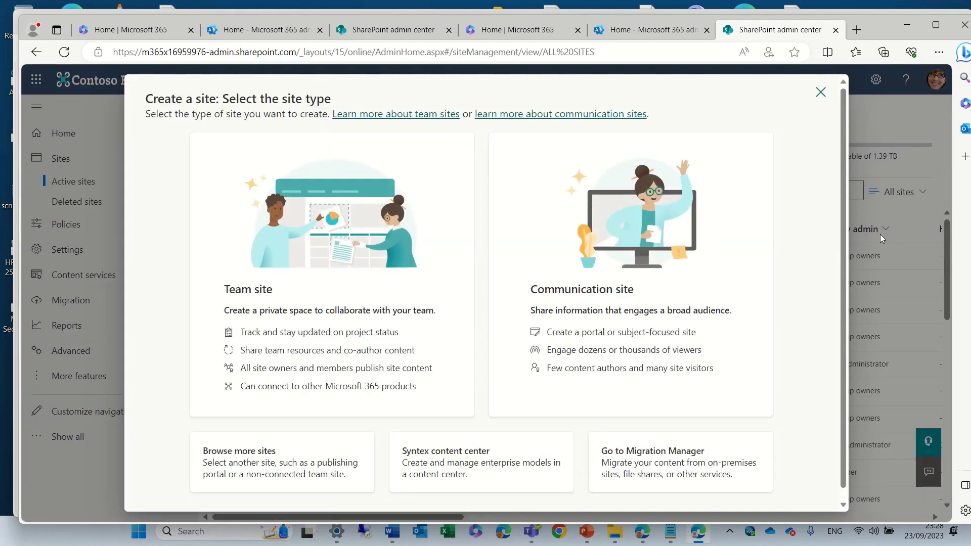
{"action": "left_click", "coordinate": [252, 464]}
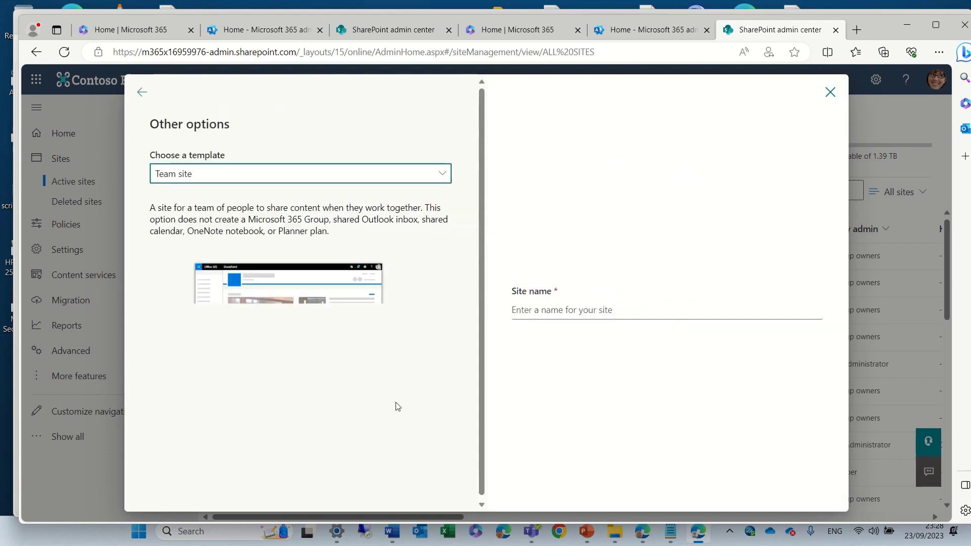
{"action": "left_click", "coordinate": [445, 175]}
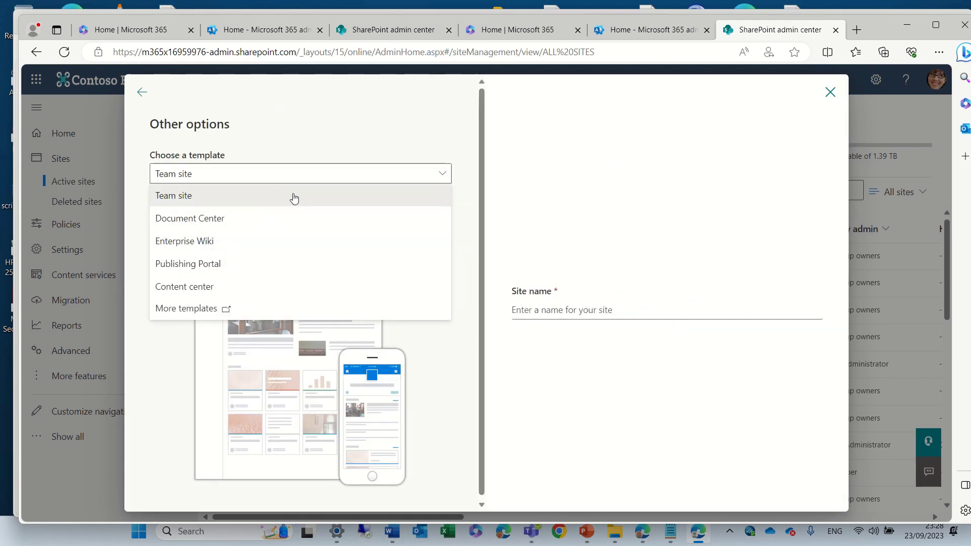
{"action": "left_click", "coordinate": [357, 202]}
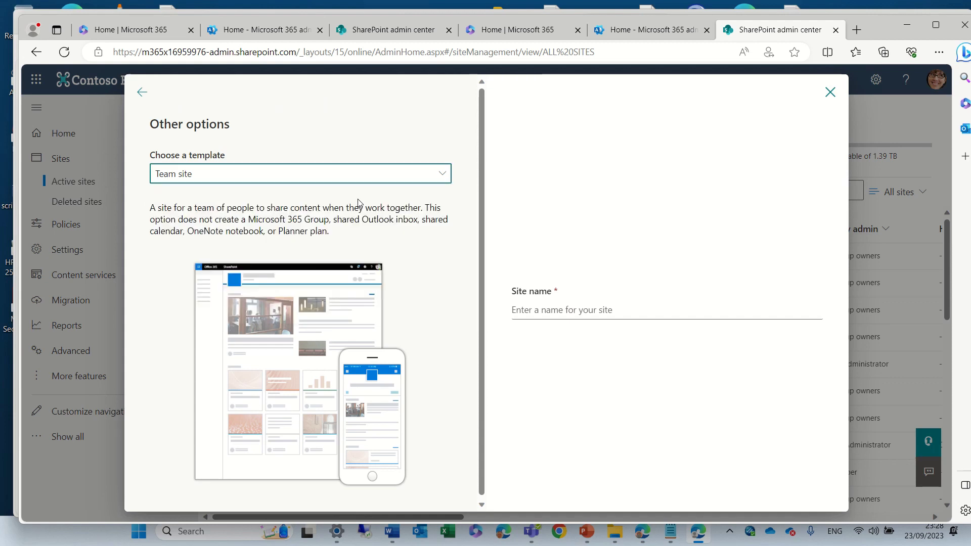
{"action": "left_click", "coordinate": [445, 176]}
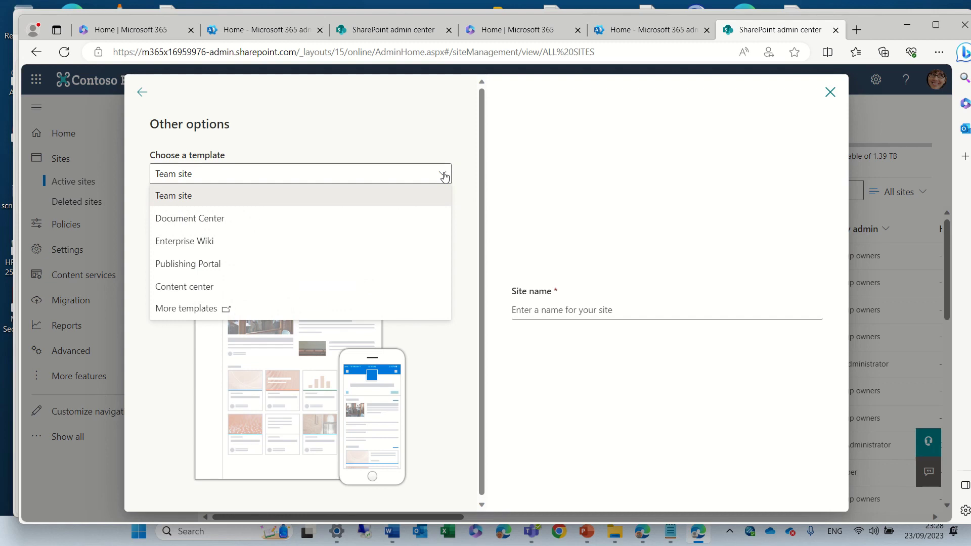
{"action": "left_click", "coordinate": [142, 93]}
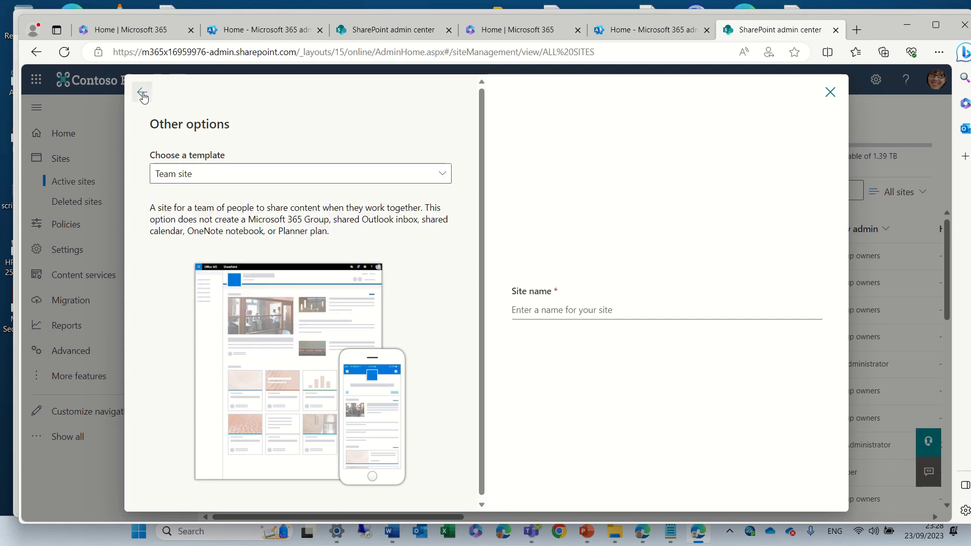
{"action": "left_click", "coordinate": [142, 92]}
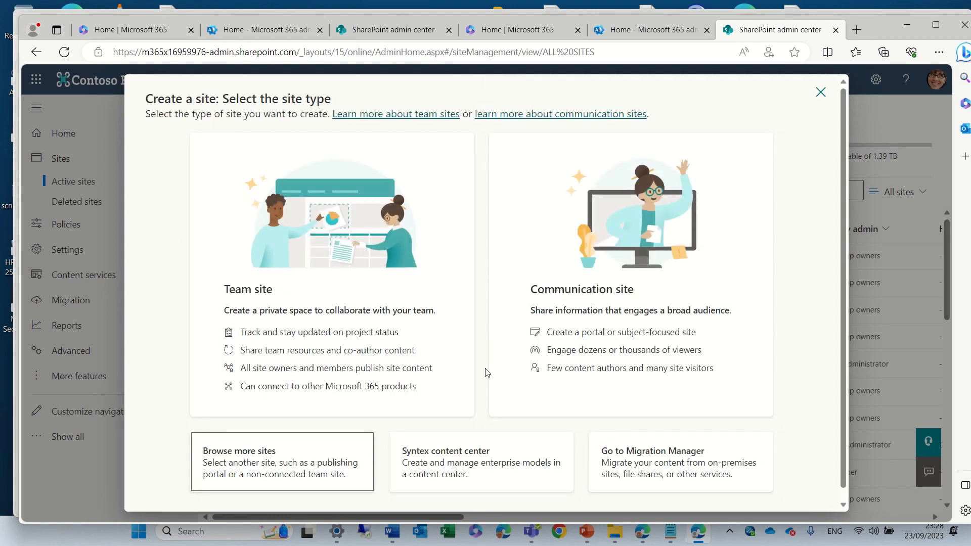
Step: Examine the Syntex content center site option and return to the site type selection
{"action": "left_click", "coordinate": [449, 469]}
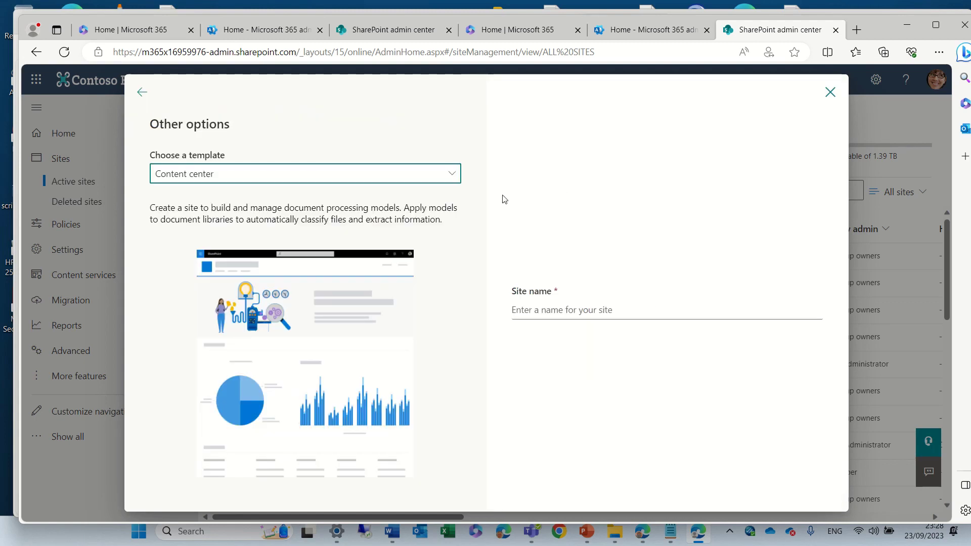
{"action": "left_click", "coordinate": [450, 180]}
{"action": "left_click", "coordinate": [527, 146]}
{"action": "left_click", "coordinate": [141, 92]}
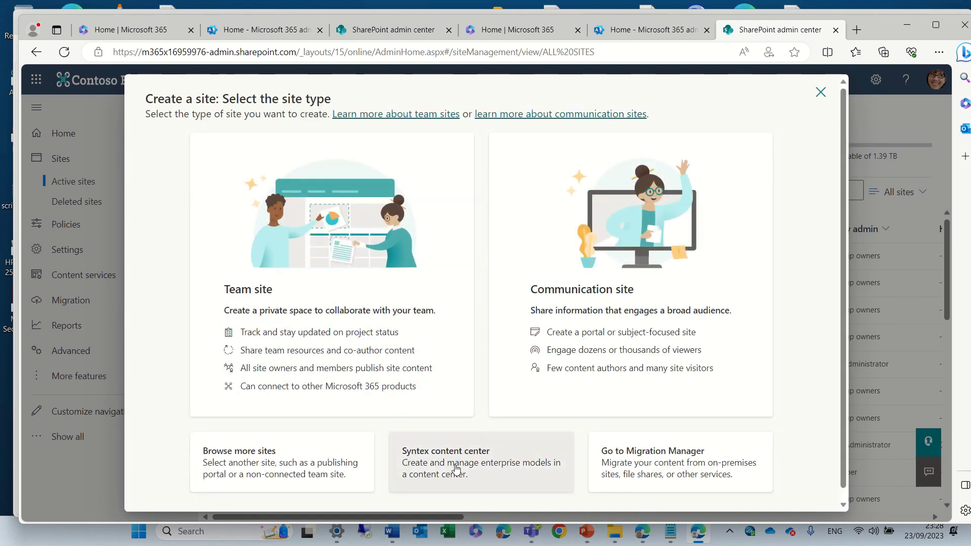
{"action": "left_click", "coordinate": [456, 468]}
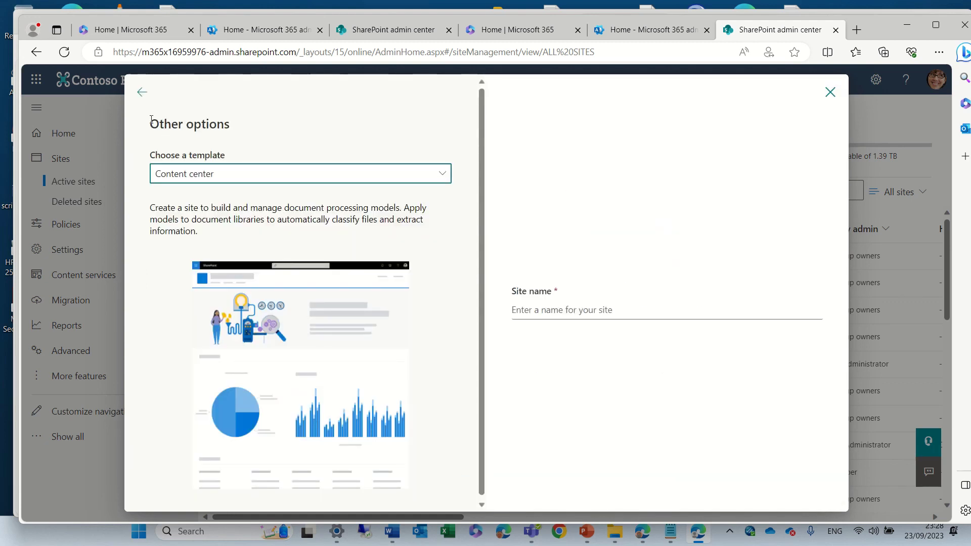
{"action": "left_click", "coordinate": [142, 93]}
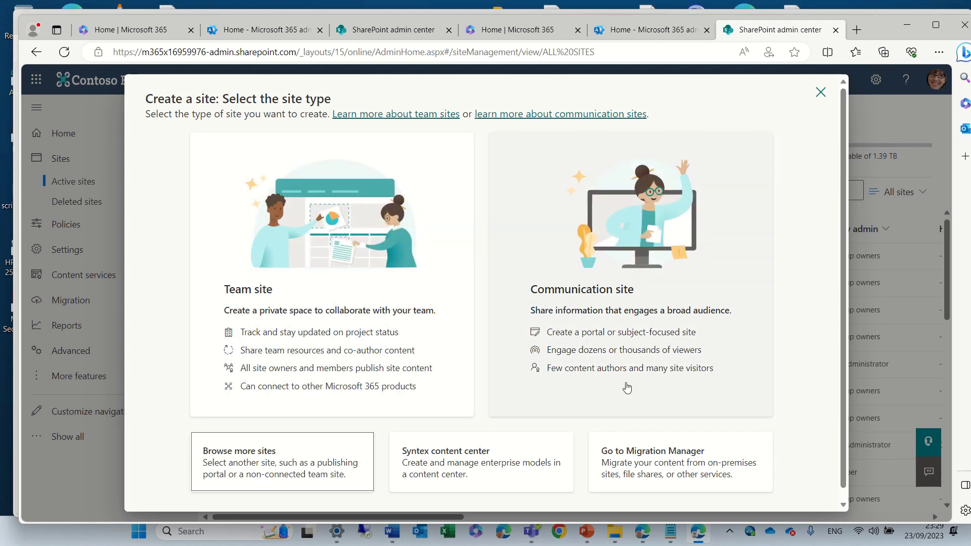
{"action": "left_click", "coordinate": [516, 450]}
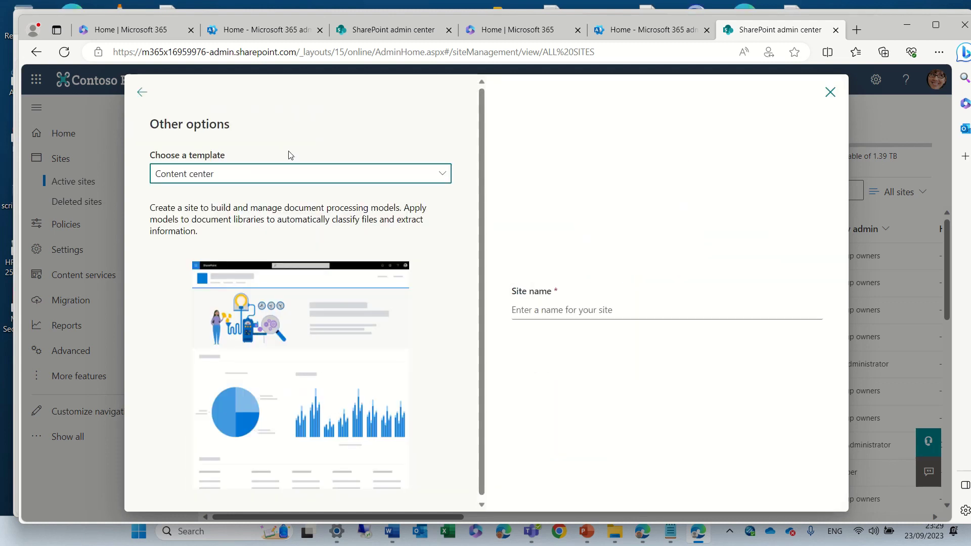
{"action": "left_click", "coordinate": [143, 93]}
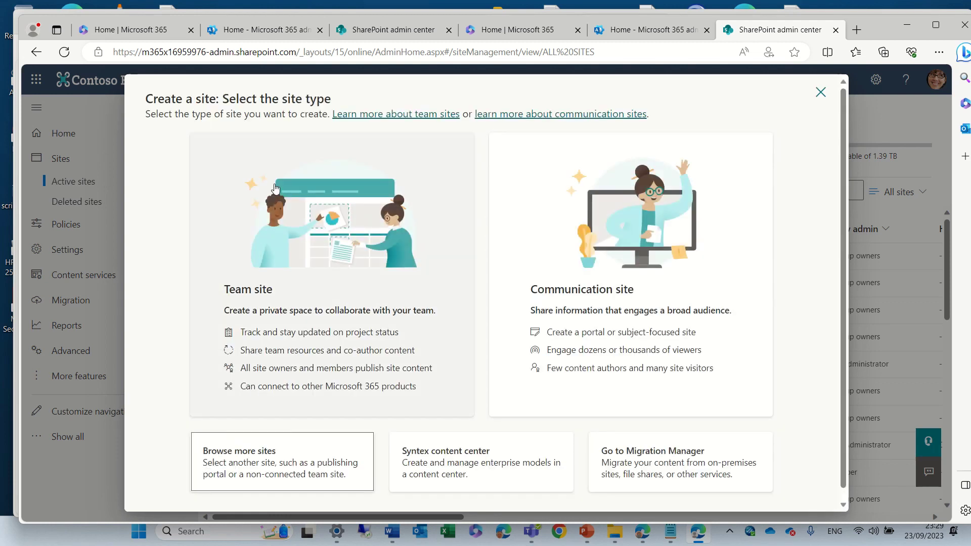
Step: Open Migration Manager to look through its migration sources, and leave site creation without making a site
{"action": "left_click", "coordinate": [690, 463]}
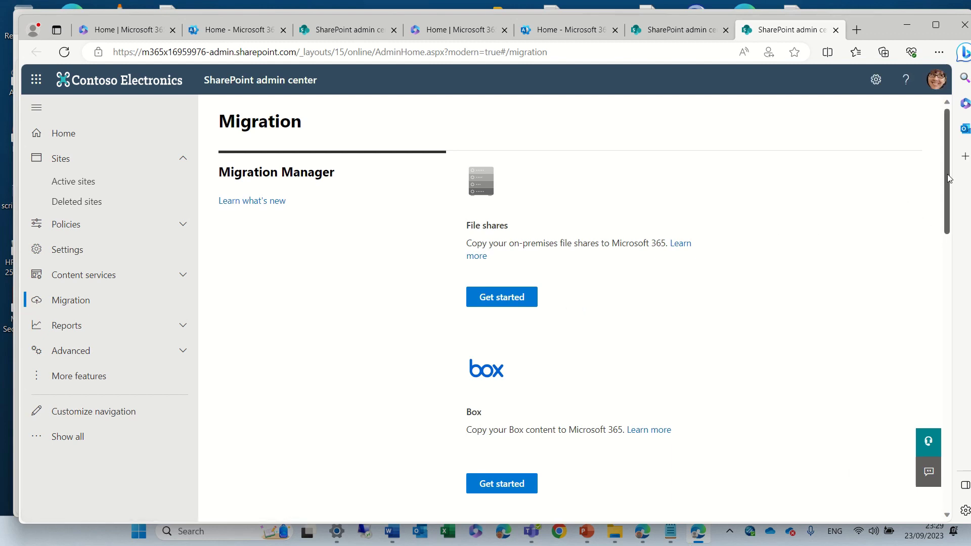
{"action": "left_click_drag", "start_coordinate": [946, 178], "coordinate": [928, 469]}
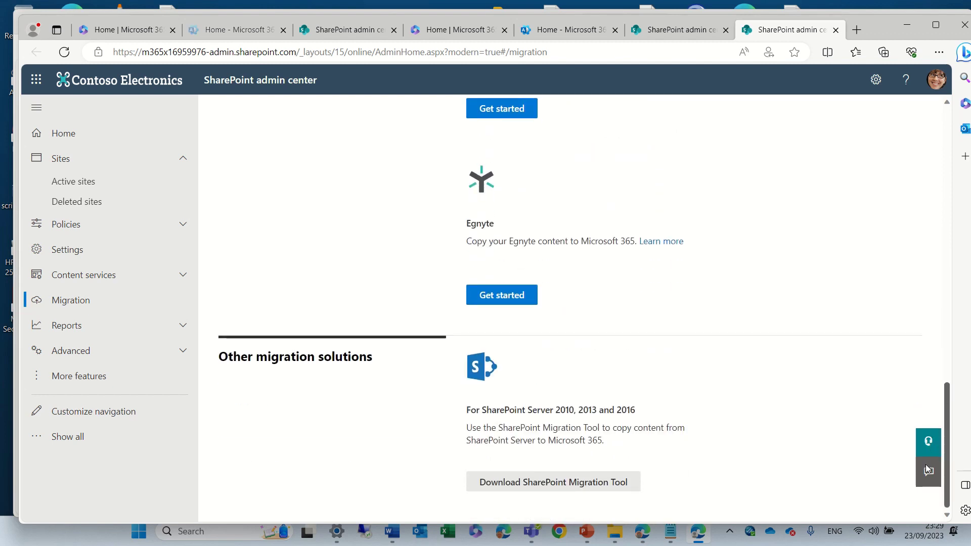
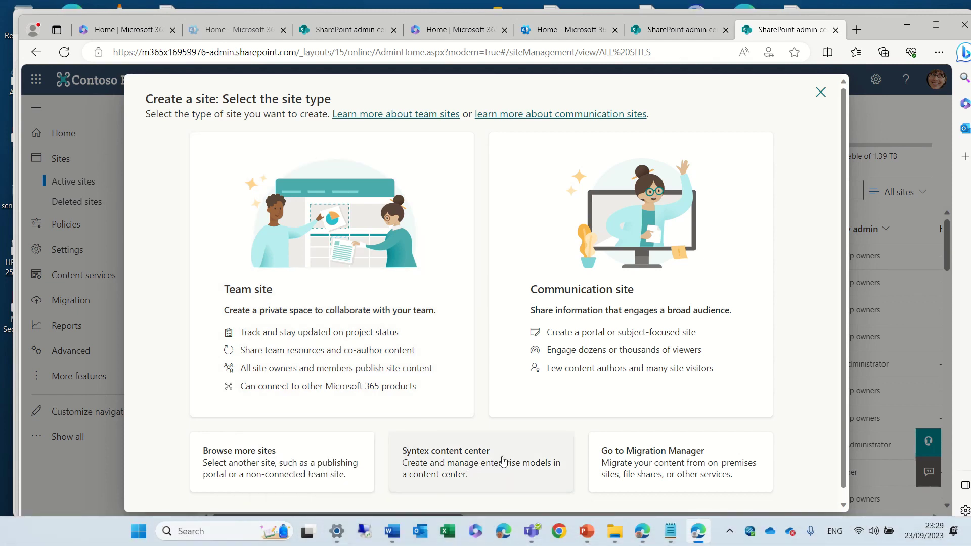
{"action": "left_click", "coordinate": [821, 92]}
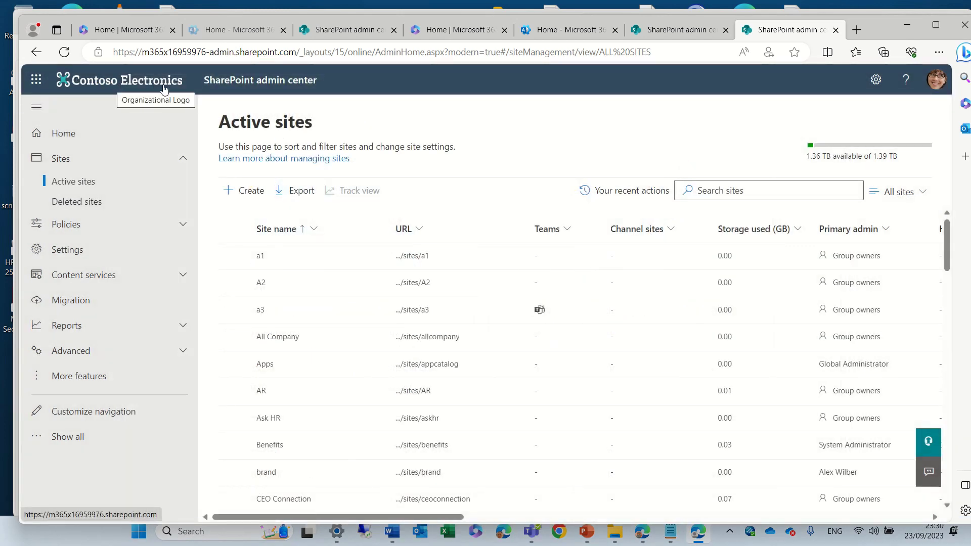
Step: Switch to the SharePoint start page and open it in the Sandbox browser profile
{"action": "left_click", "coordinate": [36, 80]}
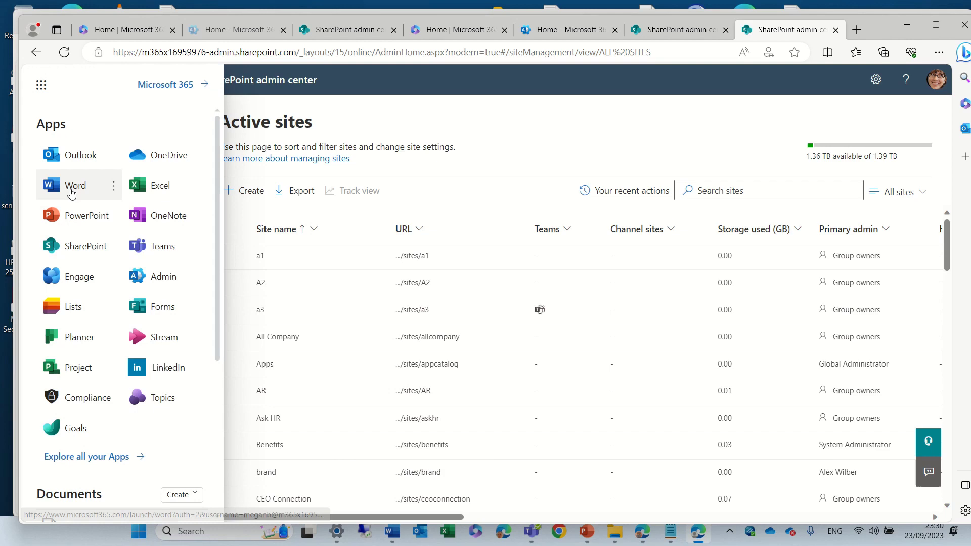
{"action": "left_click", "coordinate": [79, 248]}
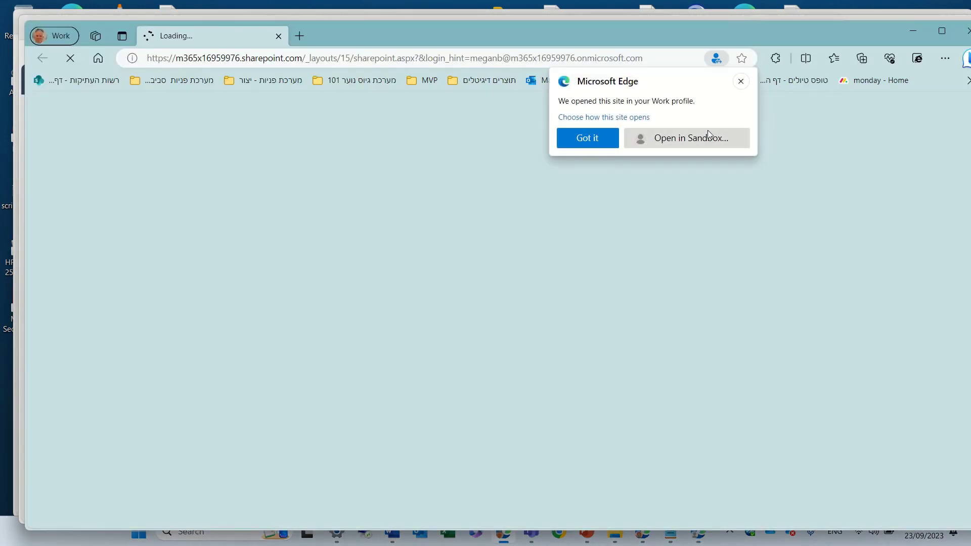
{"action": "left_click", "coordinate": [709, 131]}
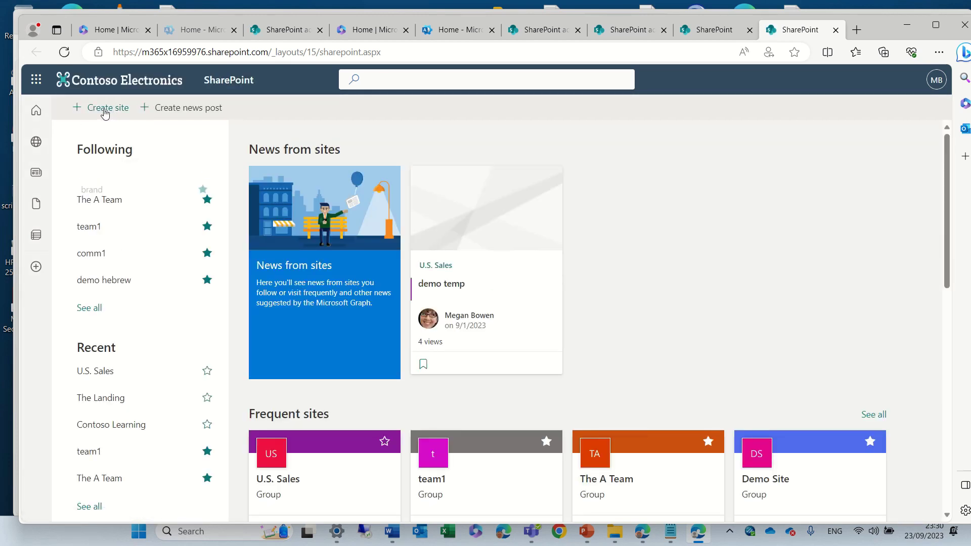
Step: Create a private team site named "test222" from the SharePoint start page without adding members
{"action": "left_click", "coordinate": [104, 110]}
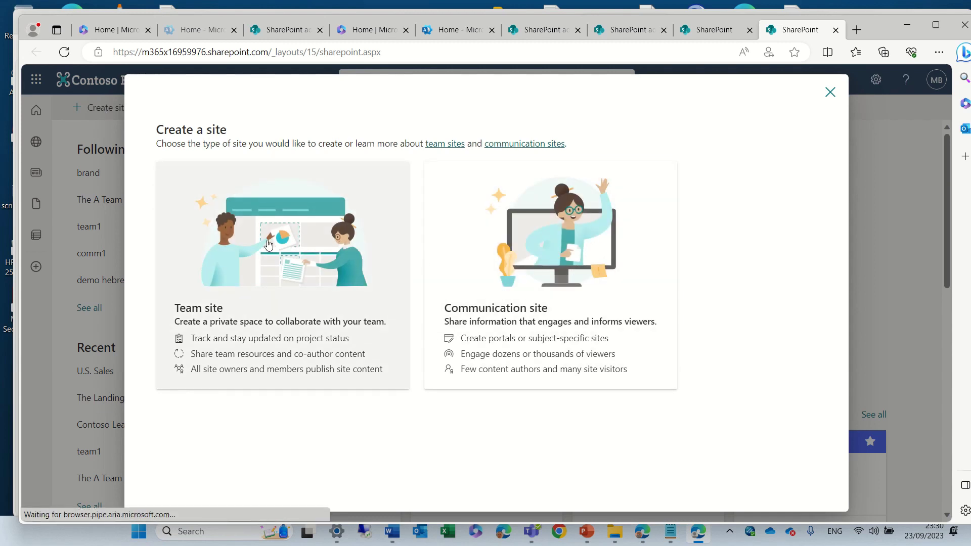
{"action": "left_click", "coordinate": [258, 245]}
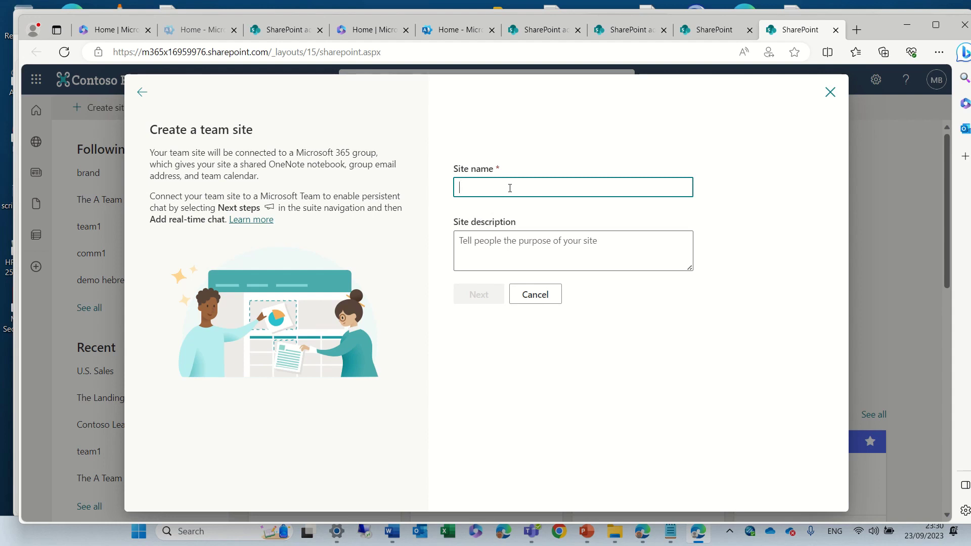
{"action": "type", "text": "test222"}
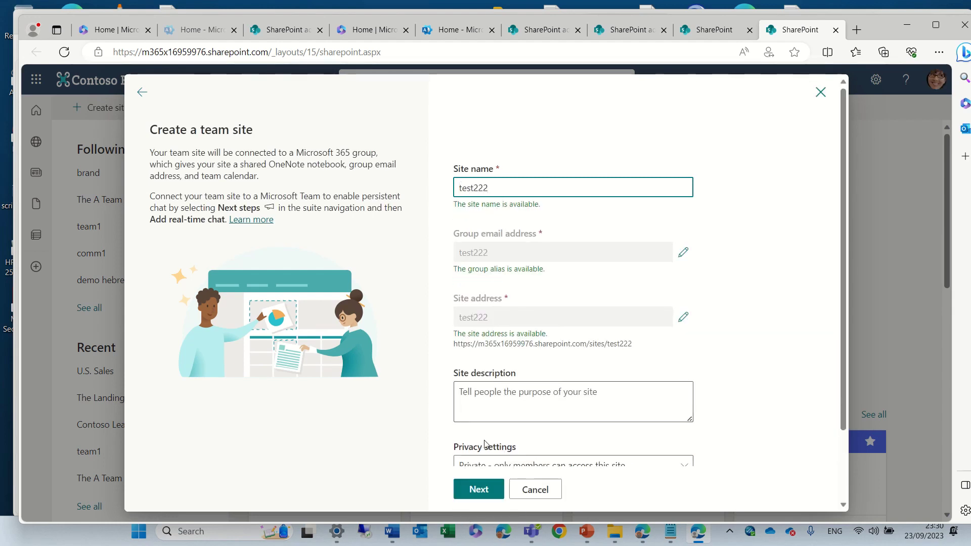
{"action": "left_click", "coordinate": [479, 489]}
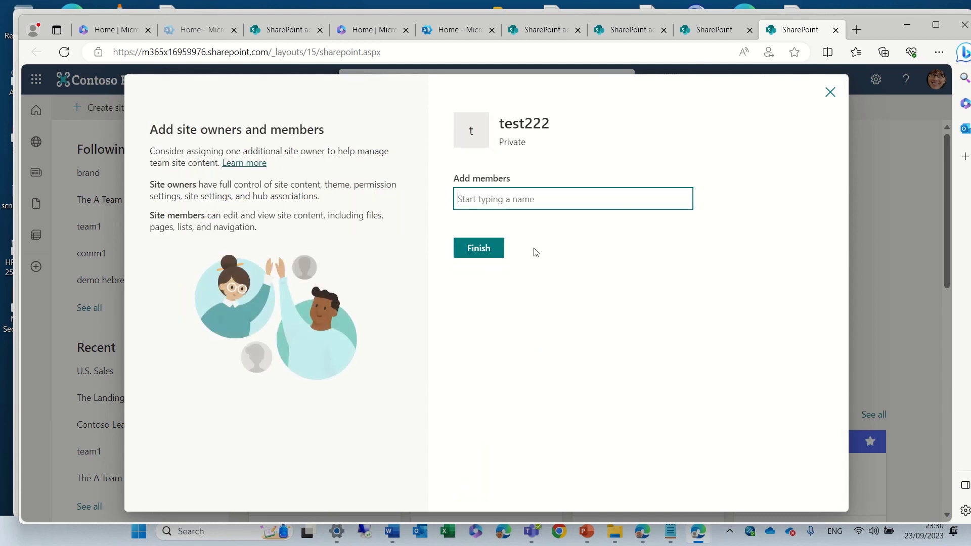
{"action": "left_click", "coordinate": [479, 252]}
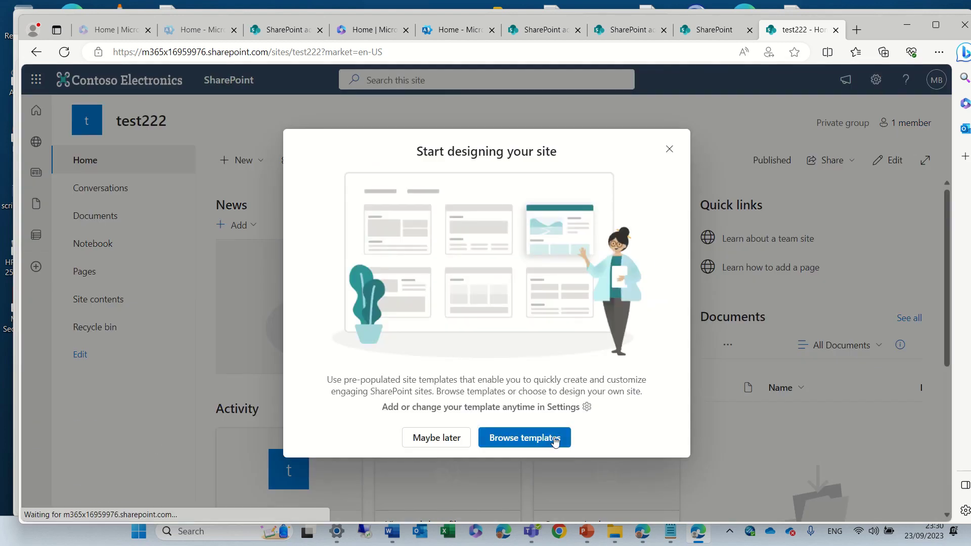
Step: View the Microsoft templates for the test222 site from the design prompt, and reopen the template selection with Apply a site template without choosing one
{"action": "left_click", "coordinate": [555, 442]}
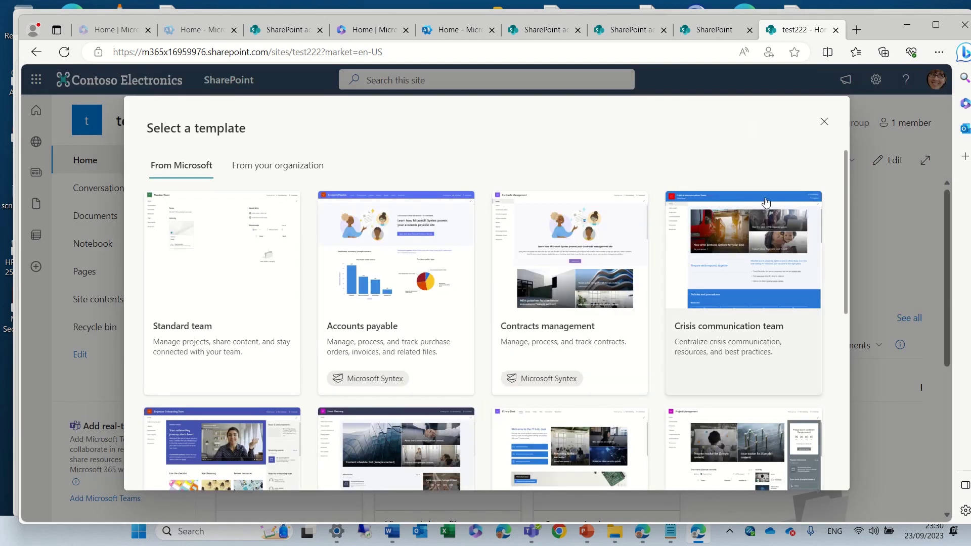
{"action": "left_click", "coordinate": [824, 123]}
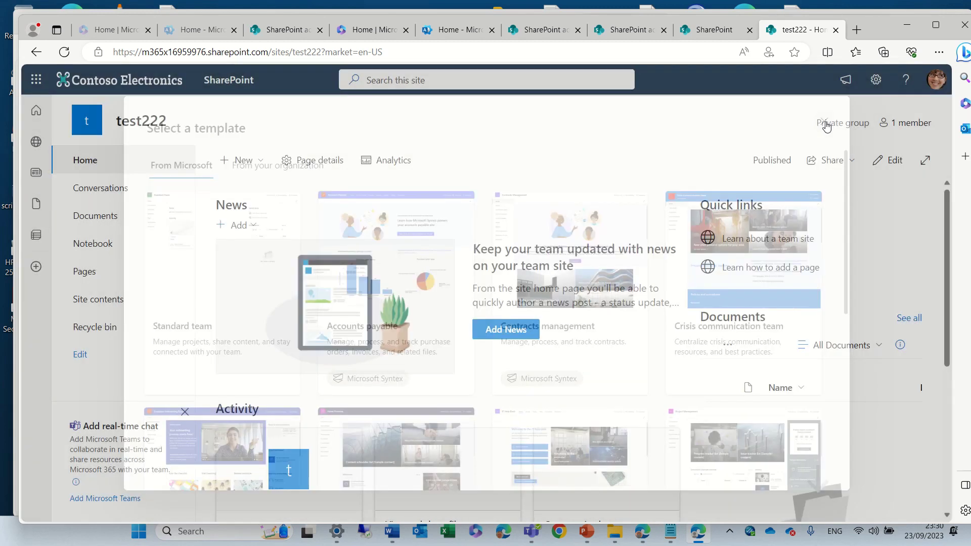
{"action": "left_click", "coordinate": [882, 86]}
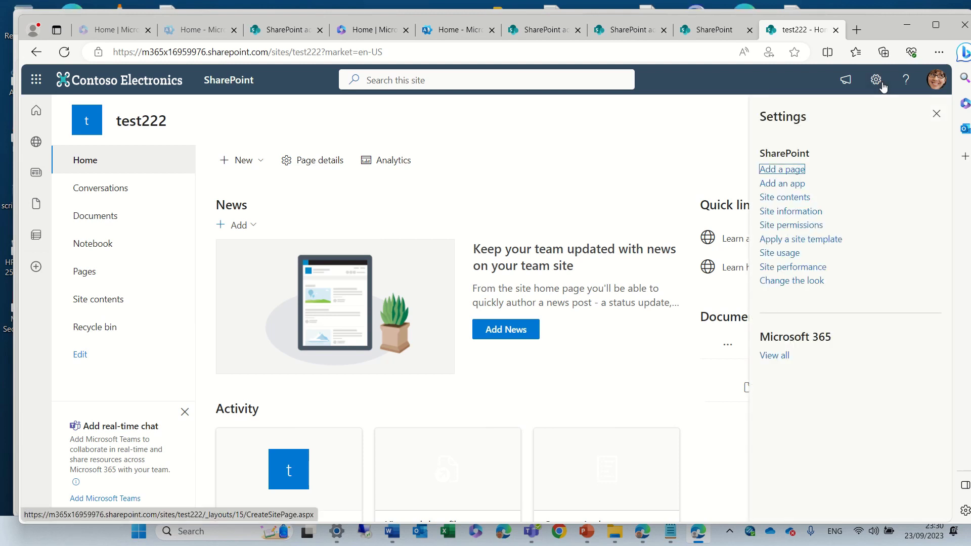
{"action": "left_click", "coordinate": [812, 240]}
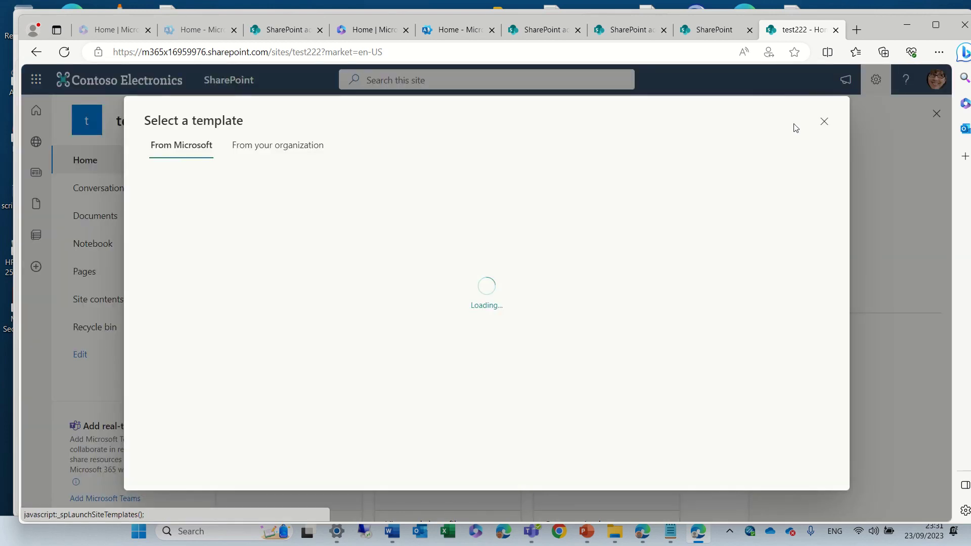
{"action": "left_click", "coordinate": [825, 123]}
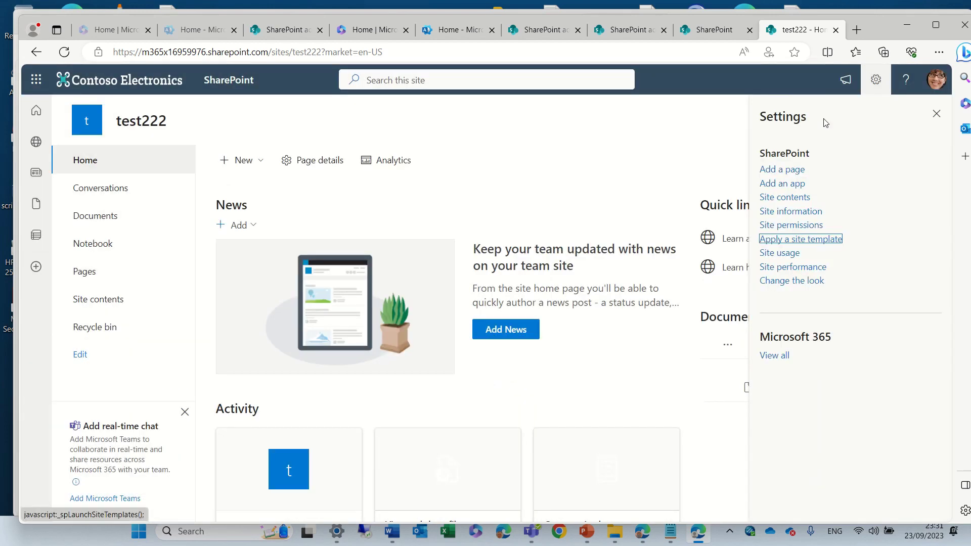